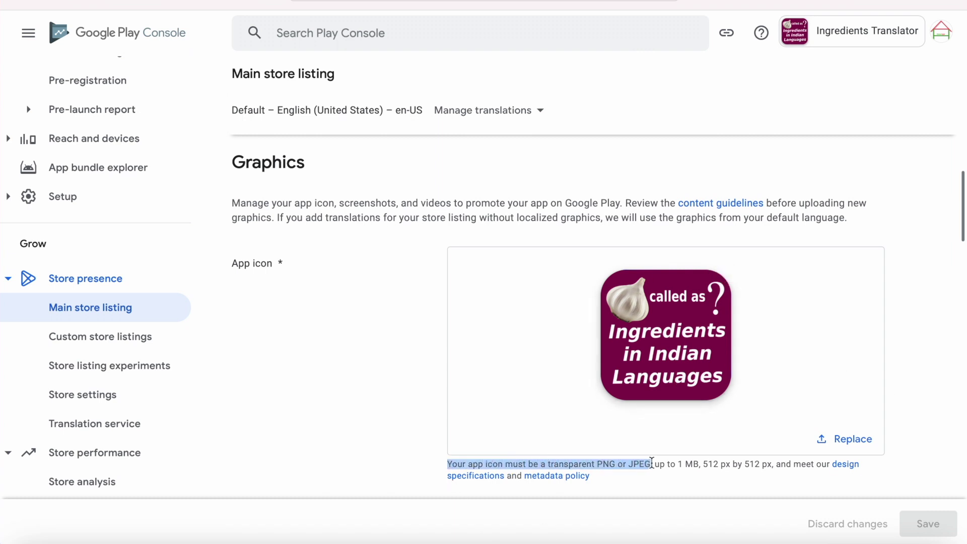
# Read through the icon format and size requirements and the specification warning banner
pyautogui.click(681, 484)
pyautogui.click(718, 496)
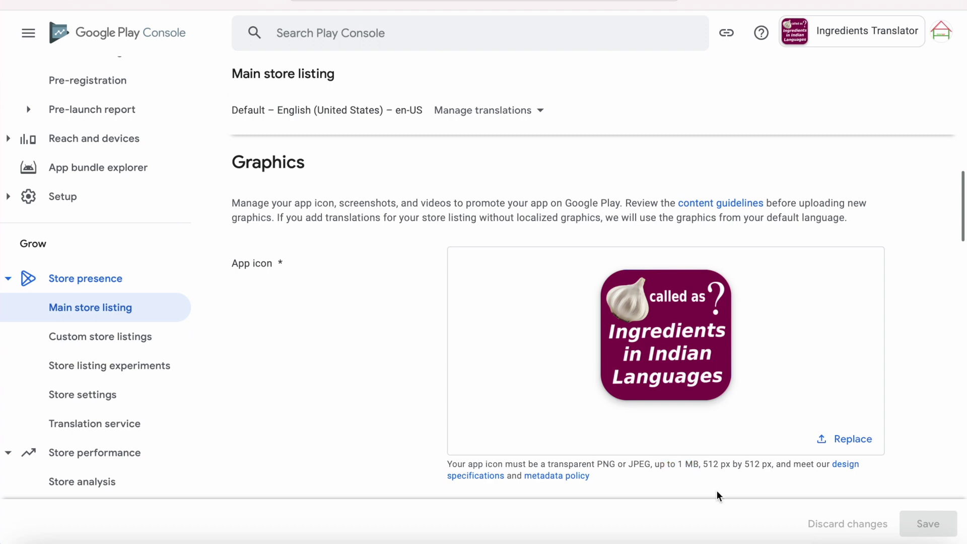
pyautogui.click(754, 490)
pyautogui.moveTo(601, 464); pyautogui.dragTo(773, 464)
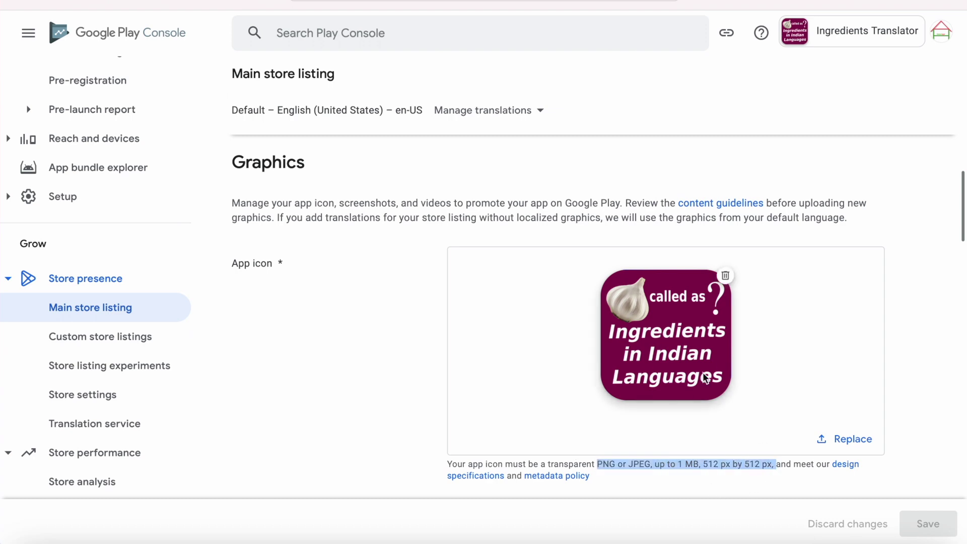
pyautogui.moveTo(110, 319); pyautogui.dragTo(585, 316)
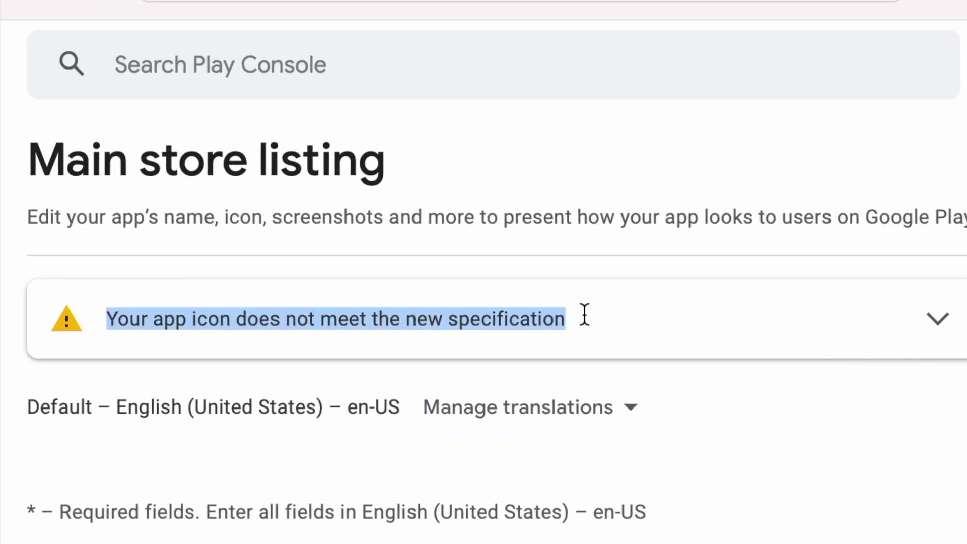
pyautogui.click(907, 453)
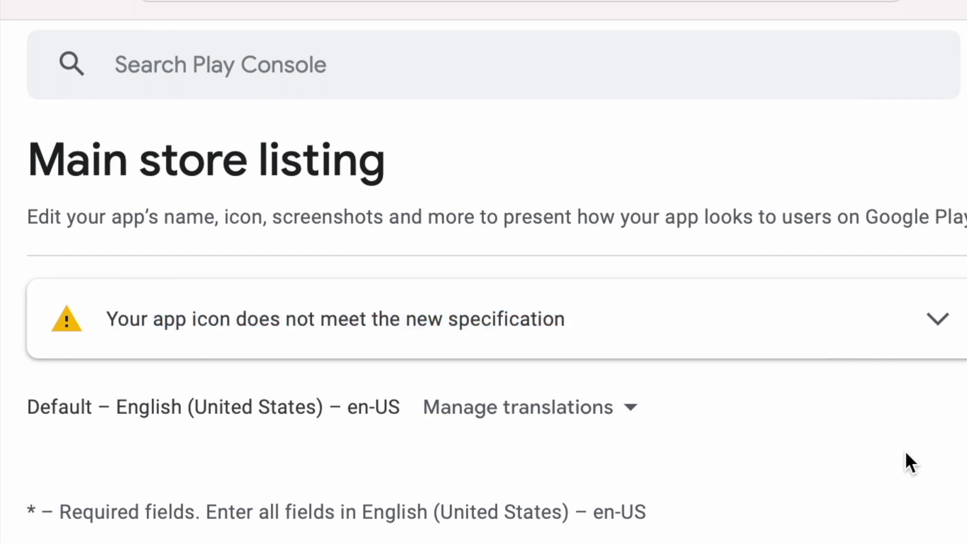
# Expand the app icon warning and read the July 2019 rule explanation and upload-a-new-icon advice
pyautogui.click(938, 330)
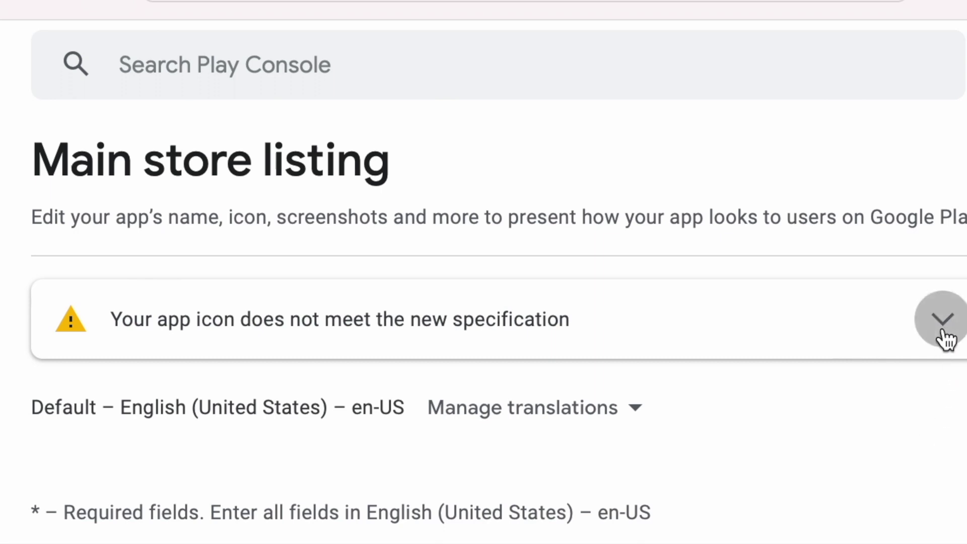
pyautogui.click(942, 325)
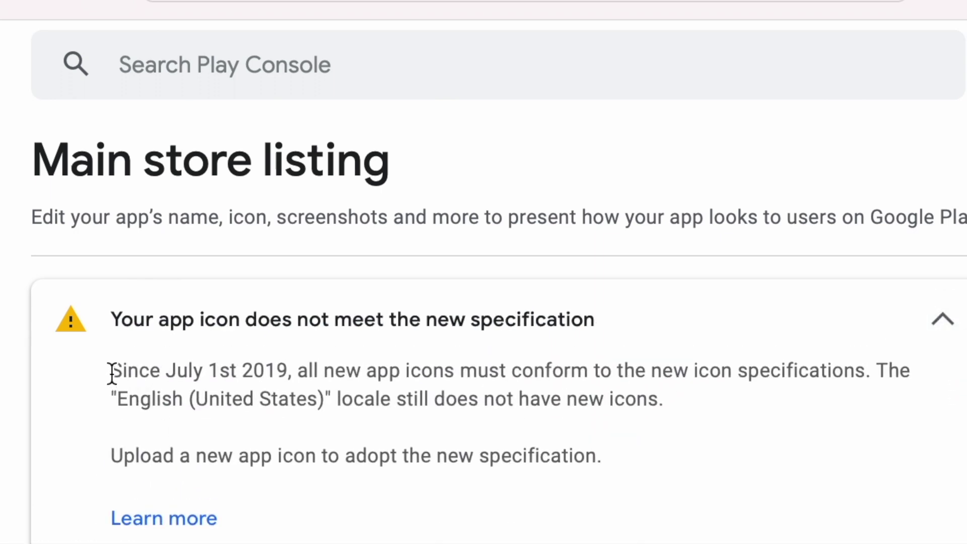
pyautogui.moveTo(111, 369)
pyautogui.mouseDown()
pyautogui.moveTo(455, 357)
pyautogui.moveTo(847, 385)
pyautogui.moveTo(925, 373)
pyautogui.moveTo(914, 406)
pyautogui.mouseUp()
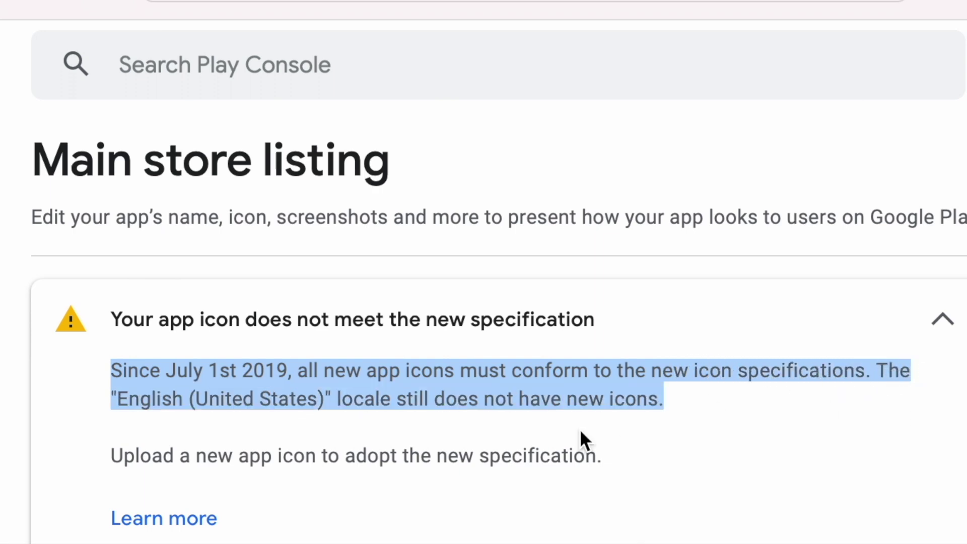
pyautogui.click(640, 456)
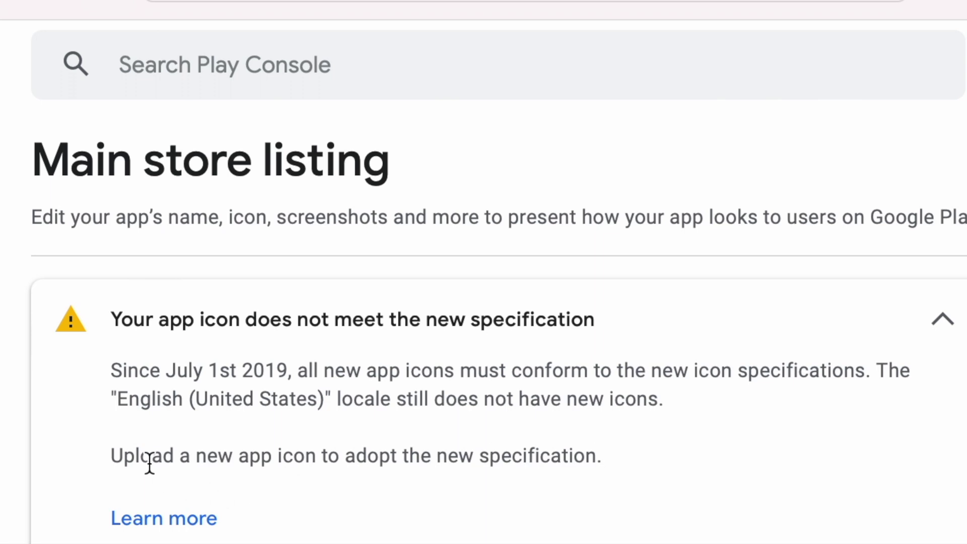
pyautogui.moveTo(113, 459); pyautogui.dragTo(724, 459)
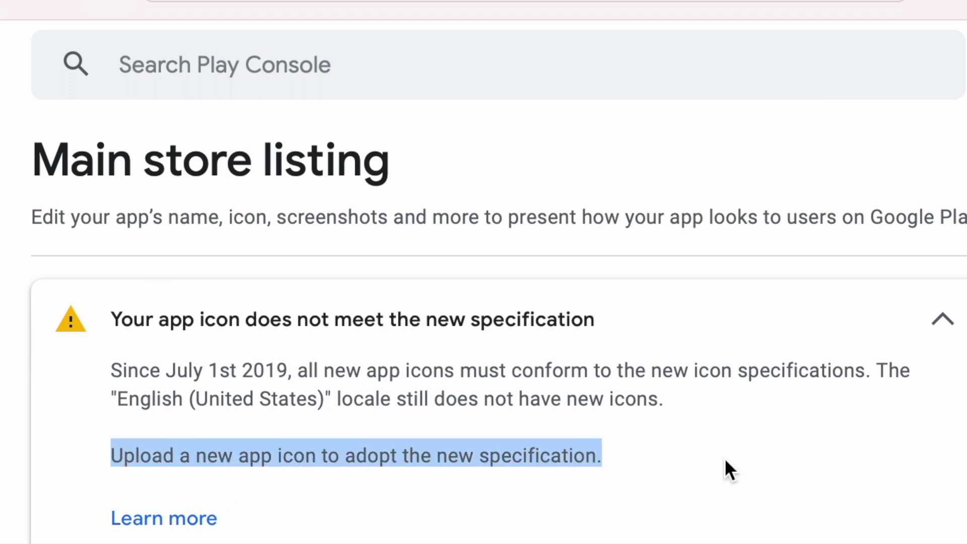
pyautogui.doubleClick(533, 458)
pyautogui.click(628, 456)
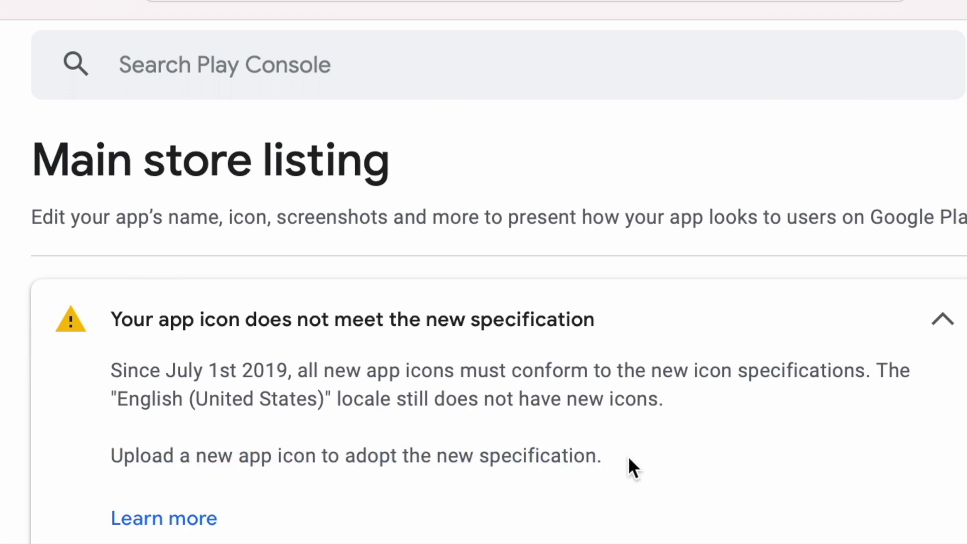
pyautogui.scroll(-5, 851, 341)
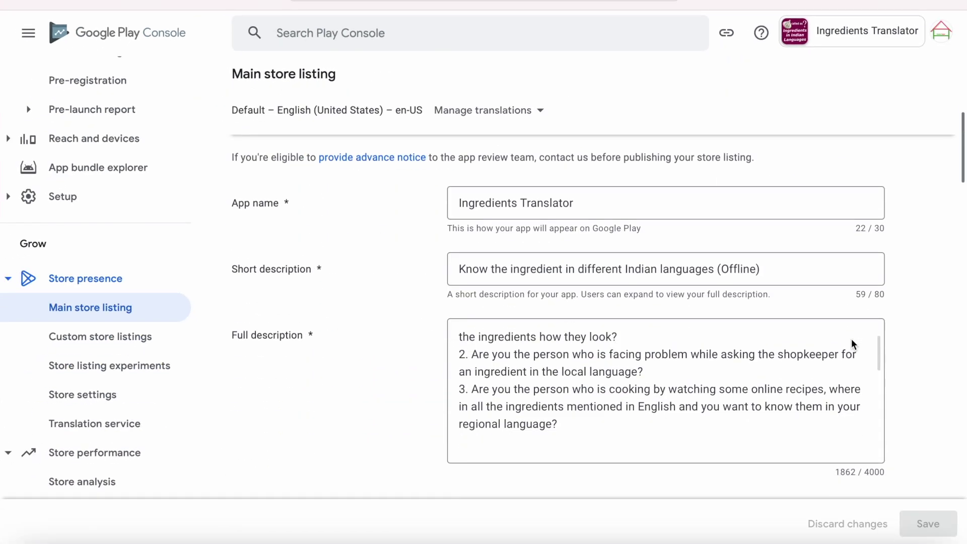
pyautogui.scroll(-3, 852, 345)
pyautogui.scroll(-2, 852, 344)
pyautogui.scroll(-5, 929, 387)
pyautogui.scroll(-5, 930, 388)
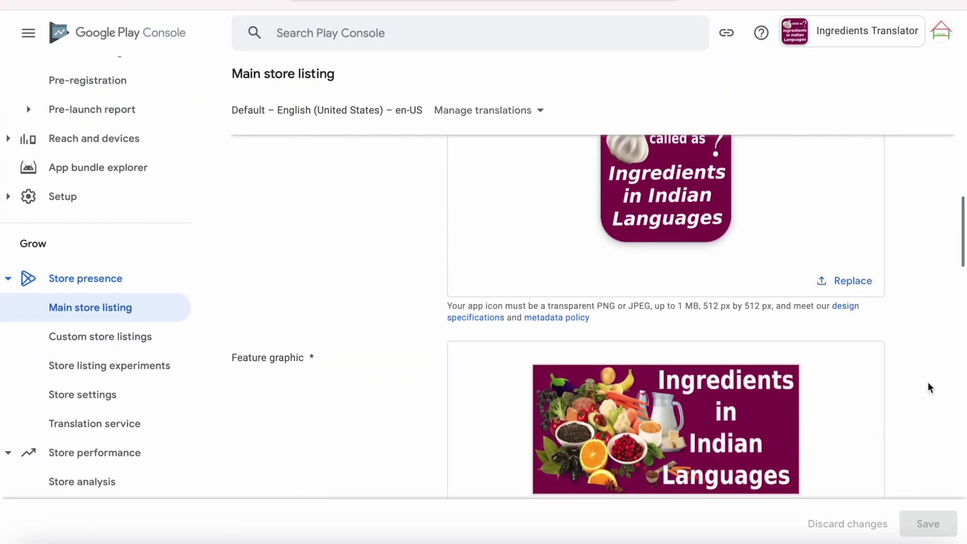
pyautogui.scroll(2, 930, 387)
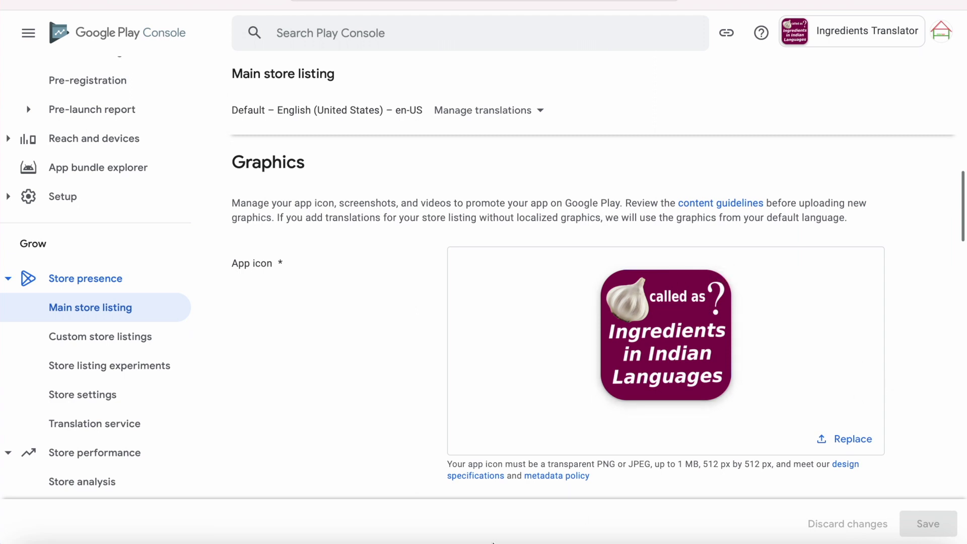
pyautogui.moveTo(447, 464); pyautogui.dragTo(642, 463)
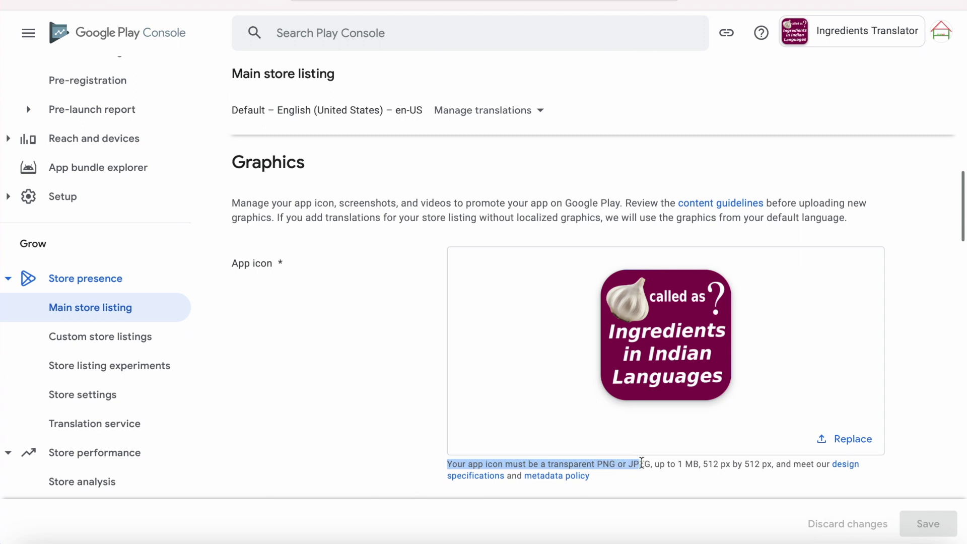
pyautogui.click(682, 487)
pyautogui.moveTo(657, 465); pyautogui.dragTo(774, 466)
pyautogui.click(717, 496)
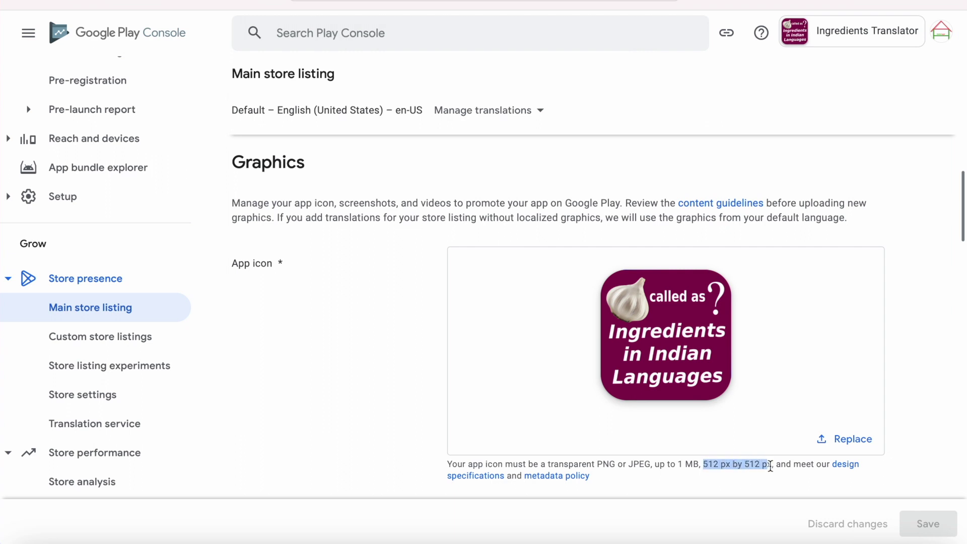
pyautogui.click(752, 489)
pyautogui.moveTo(598, 464); pyautogui.dragTo(776, 466)
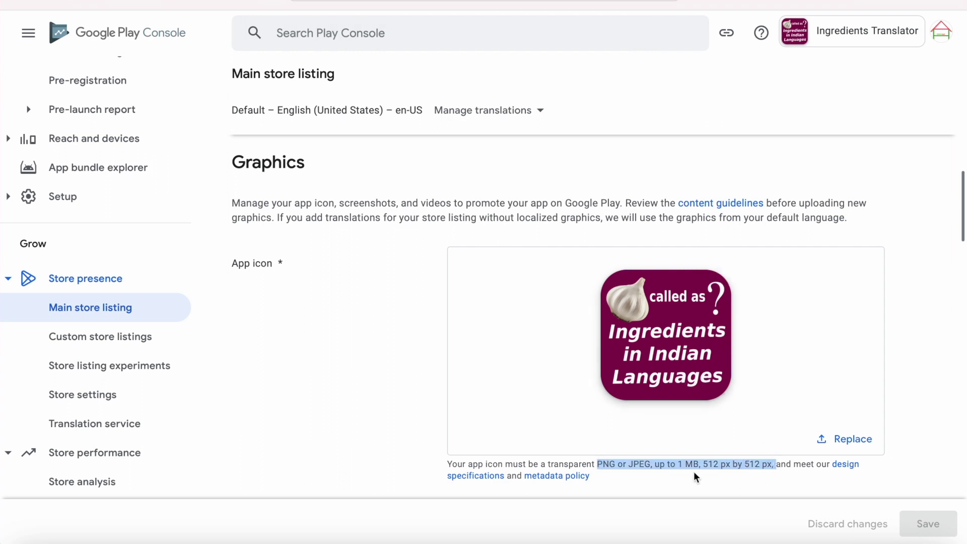
pyautogui.click(737, 474)
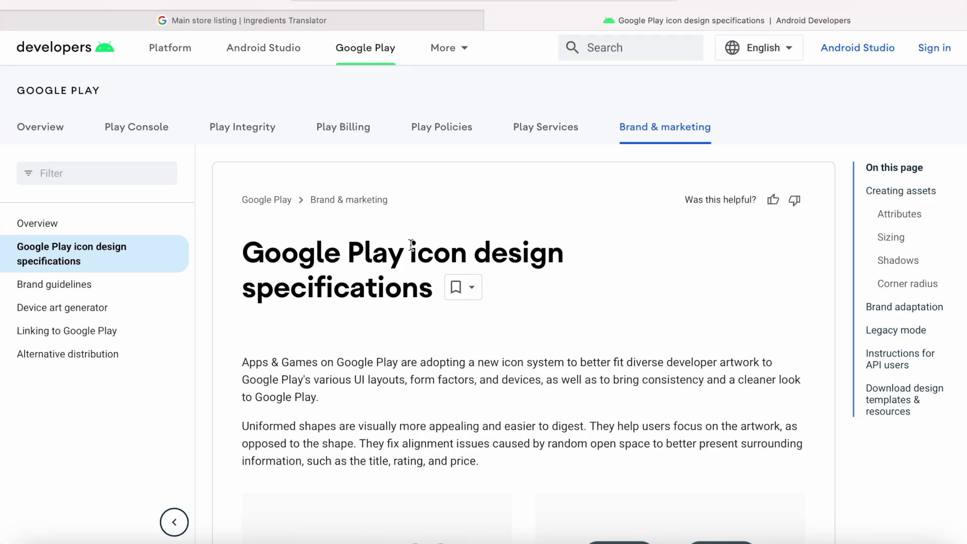
pyautogui.scroll(-5, 466, 408)
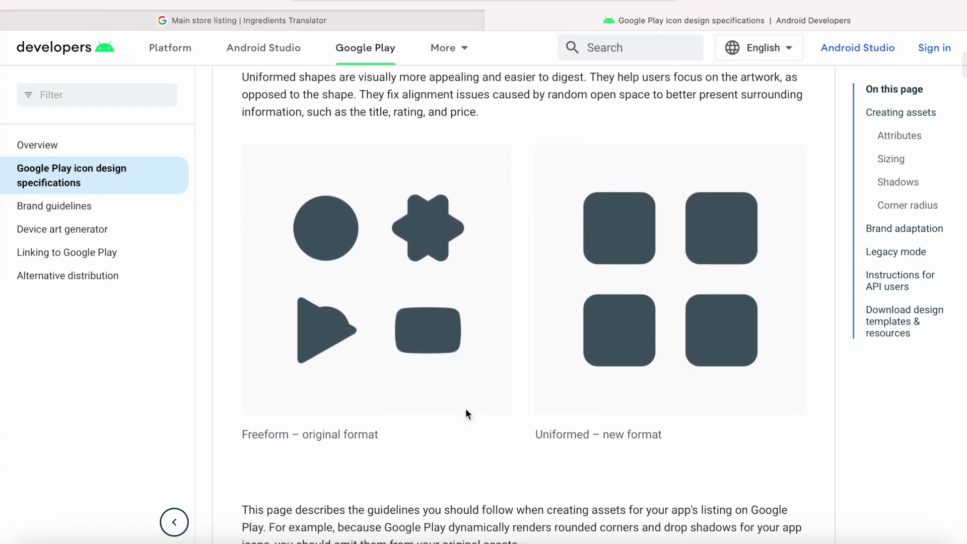
# Read the 'Freeform – original format' and uniformed icon captions on the specs page
pyautogui.moveTo(246, 437); pyautogui.dragTo(404, 447)
pyautogui.click(404, 450)
pyautogui.moveTo(242, 436); pyautogui.dragTo(380, 439)
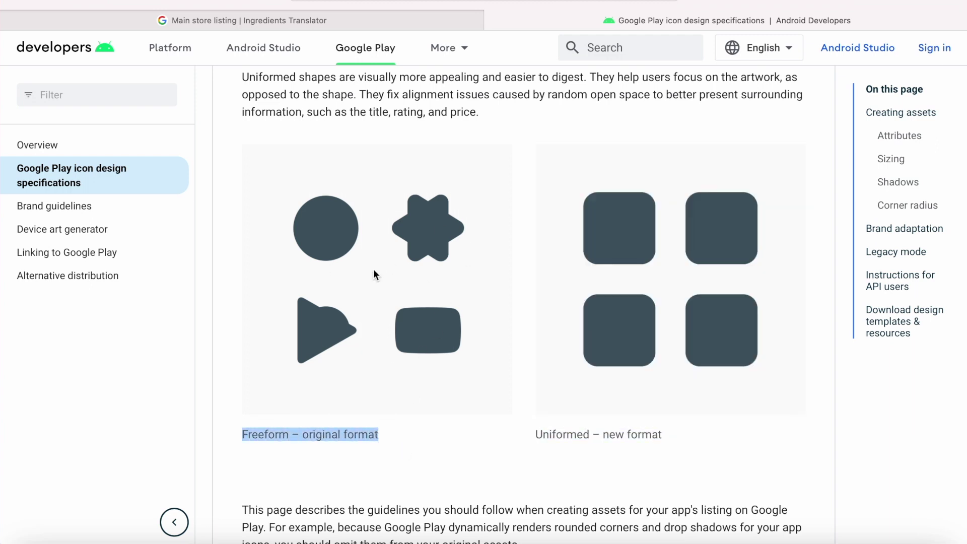
pyautogui.click(573, 458)
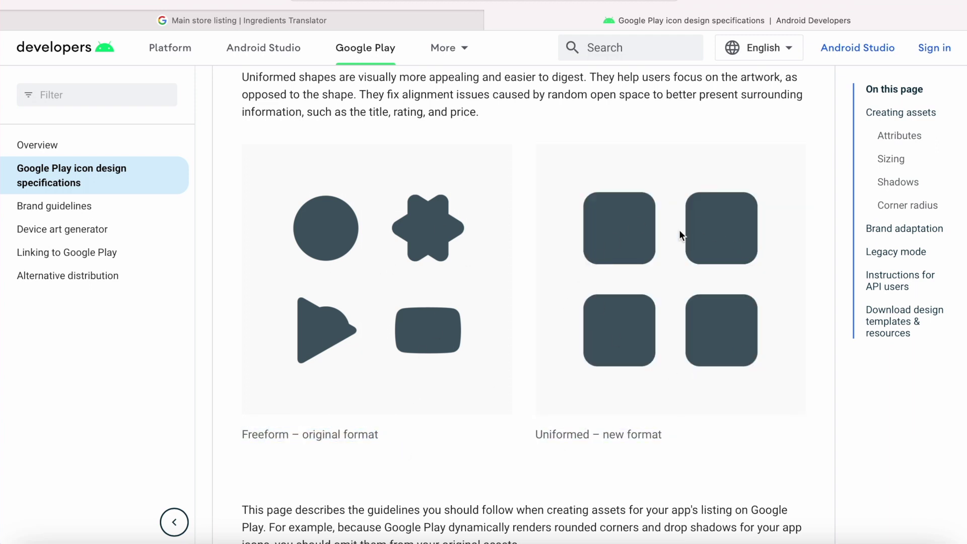
pyautogui.scroll(-2, 699, 452)
pyautogui.scroll(-1, 699, 453)
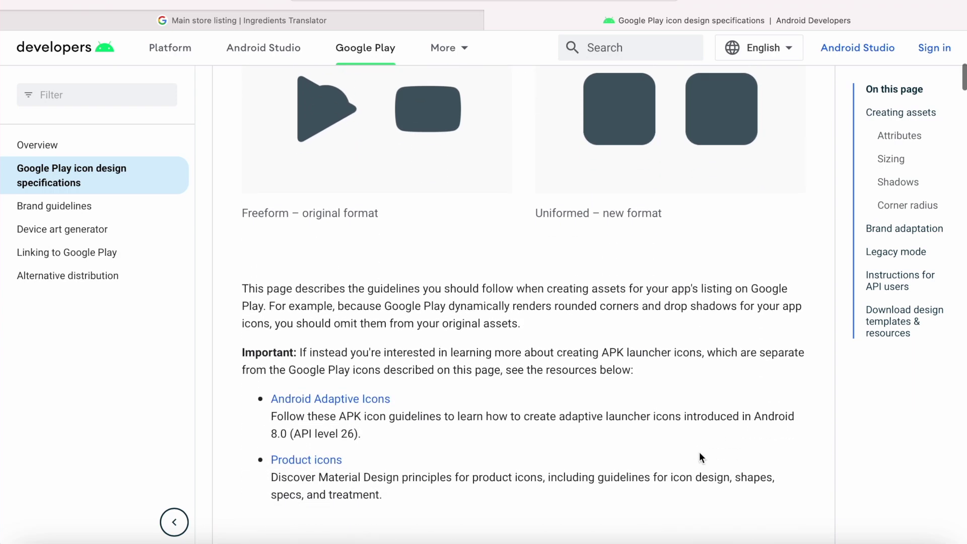
pyautogui.scroll(-2, 699, 452)
pyautogui.scroll(-1, 700, 453)
pyautogui.scroll(-2, 699, 452)
pyautogui.scroll(-2, 700, 453)
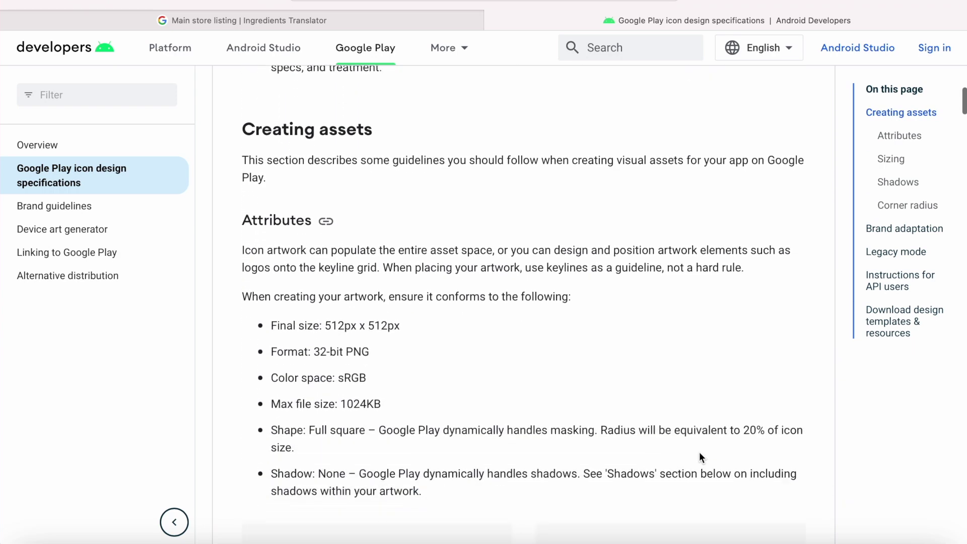
pyautogui.scroll(-1, 699, 452)
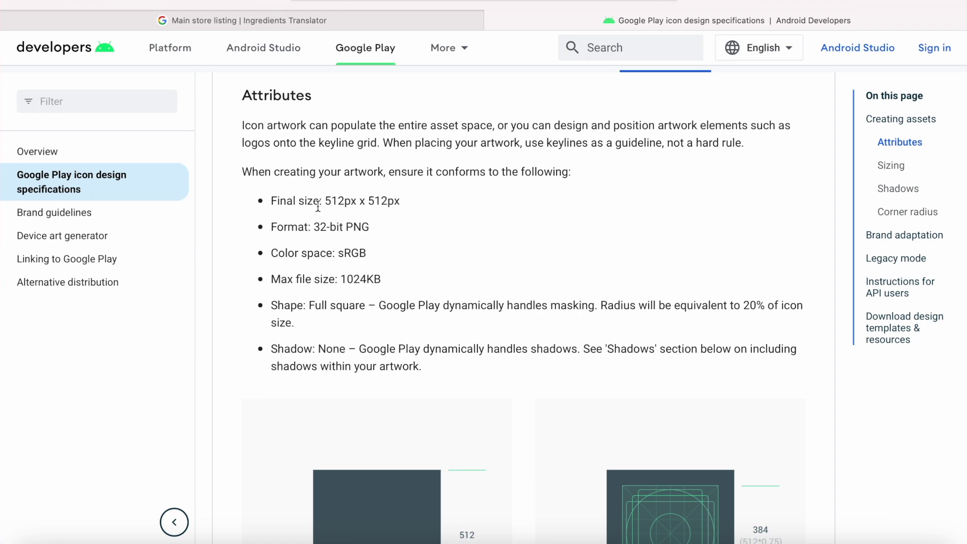
# Review the 512×512 px size, 1024KB max file size, full-square shape and no-shadow requirements
pyautogui.moveTo(327, 201); pyautogui.dragTo(407, 199)
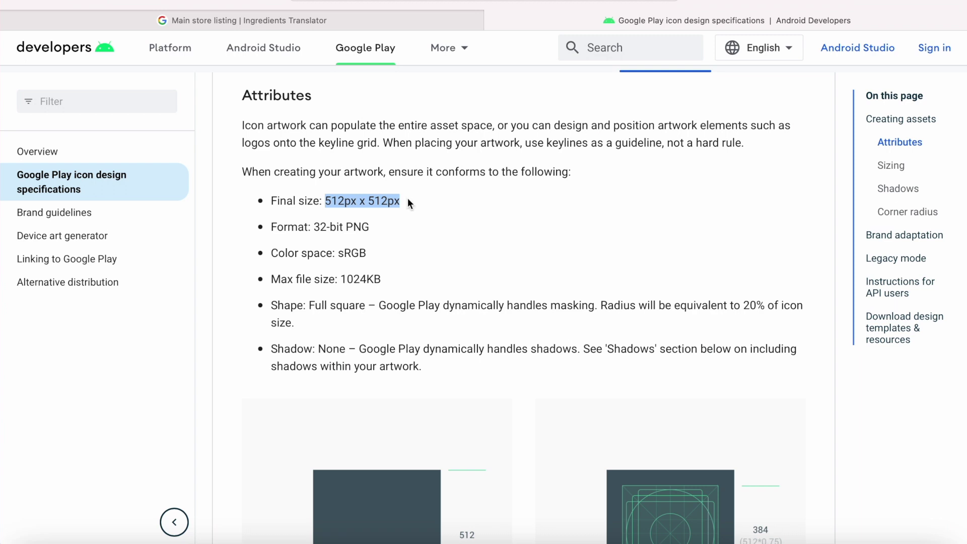
pyautogui.moveTo(342, 278); pyautogui.dragTo(391, 279)
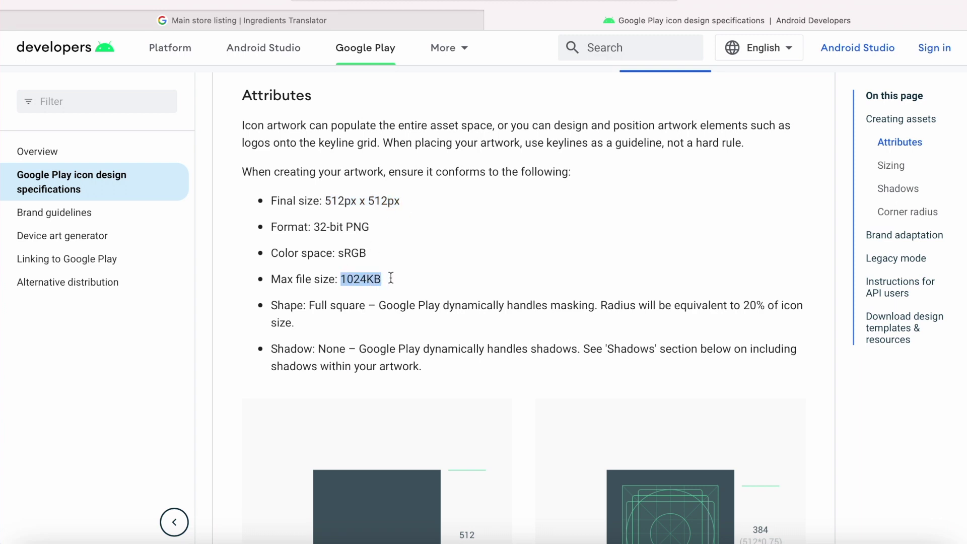
pyautogui.click(344, 325)
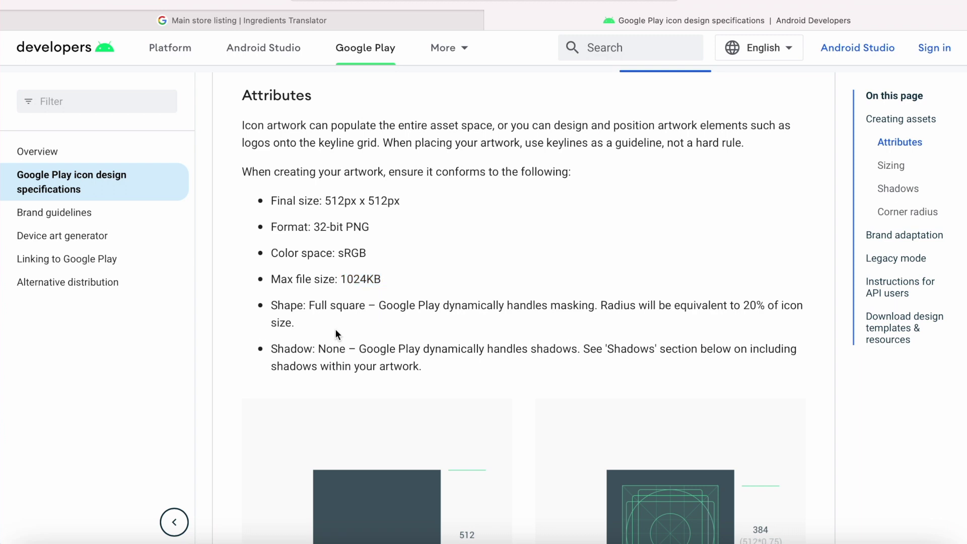
pyautogui.moveTo(272, 305); pyautogui.dragTo(366, 304)
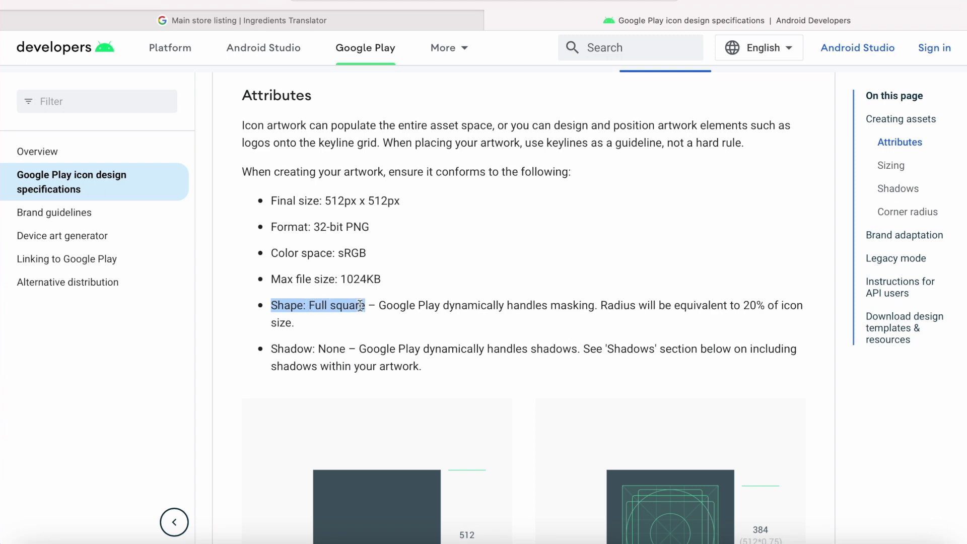
pyautogui.click(423, 336)
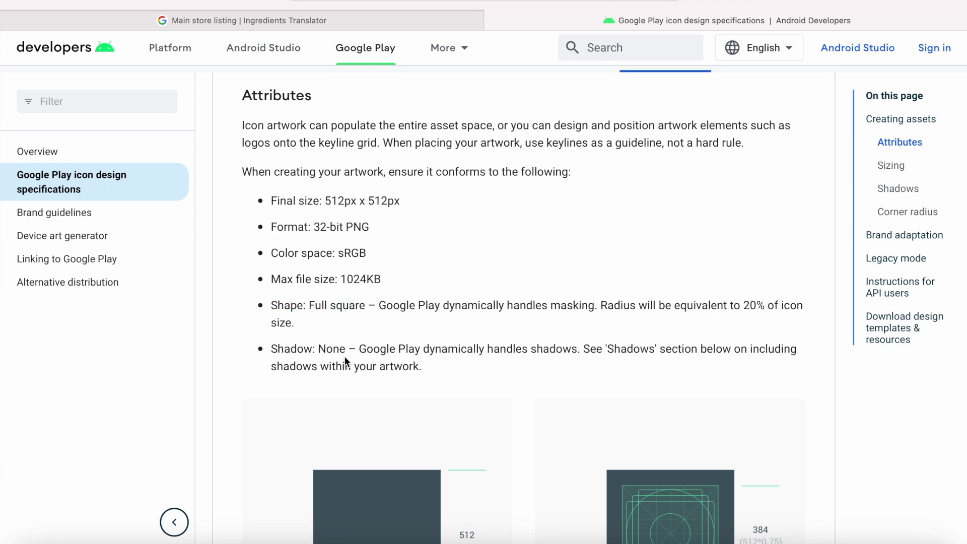
pyautogui.moveTo(271, 349); pyautogui.dragTo(350, 348)
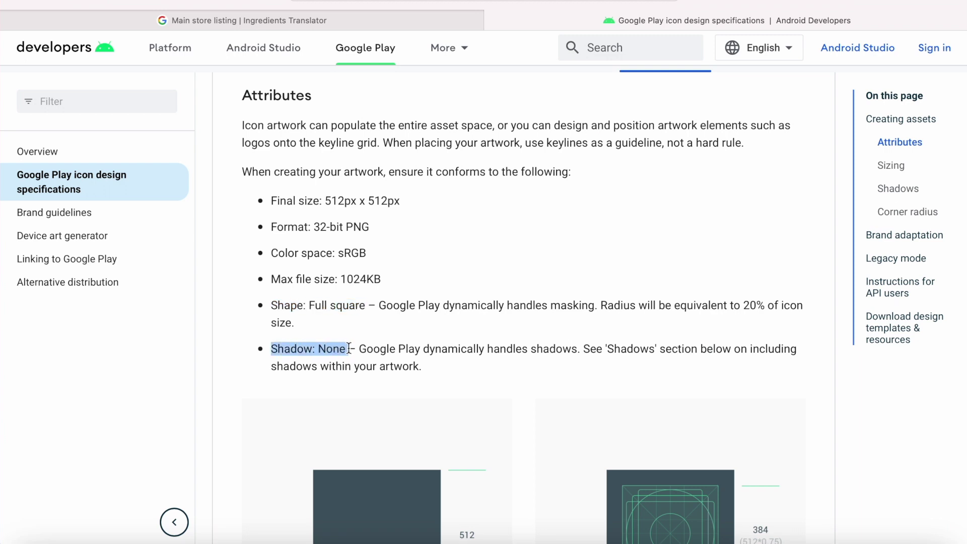
pyautogui.scroll(-3, 349, 455)
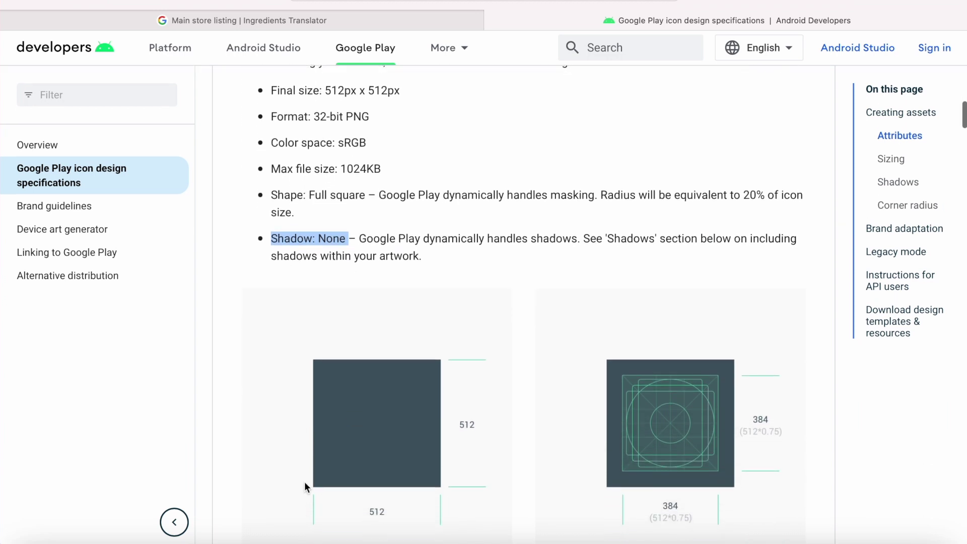
pyautogui.moveTo(359, 238); pyautogui.dragTo(572, 237)
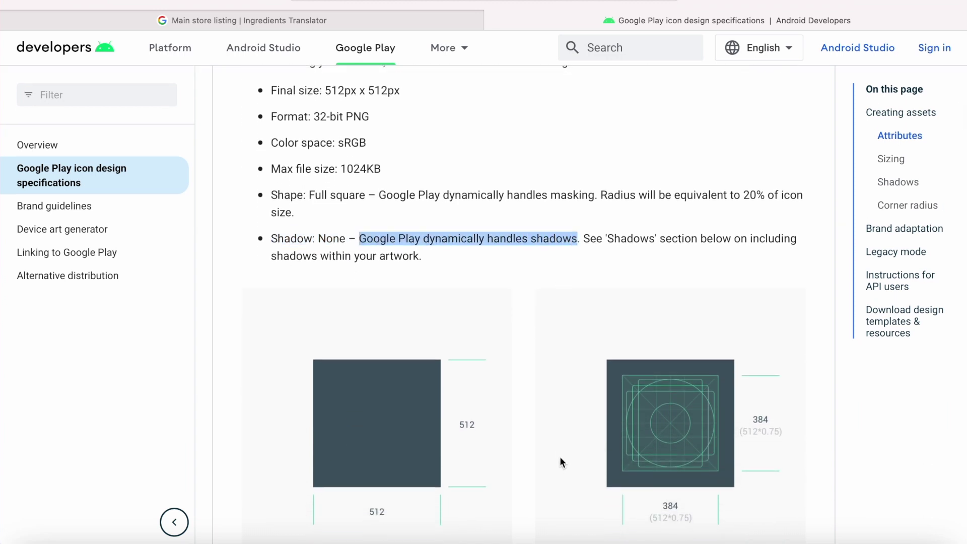
pyautogui.scroll(-1, 560, 457)
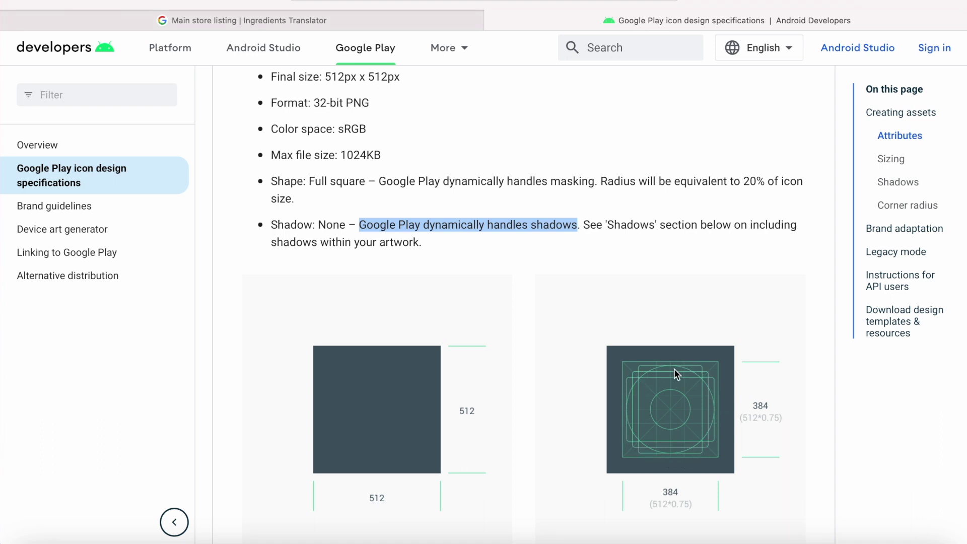
# Note the 384 px keyline (512×0.75), then bring up Adobe XD's recent Untitled design
pyautogui.moveTo(754, 403); pyautogui.dragTo(773, 402)
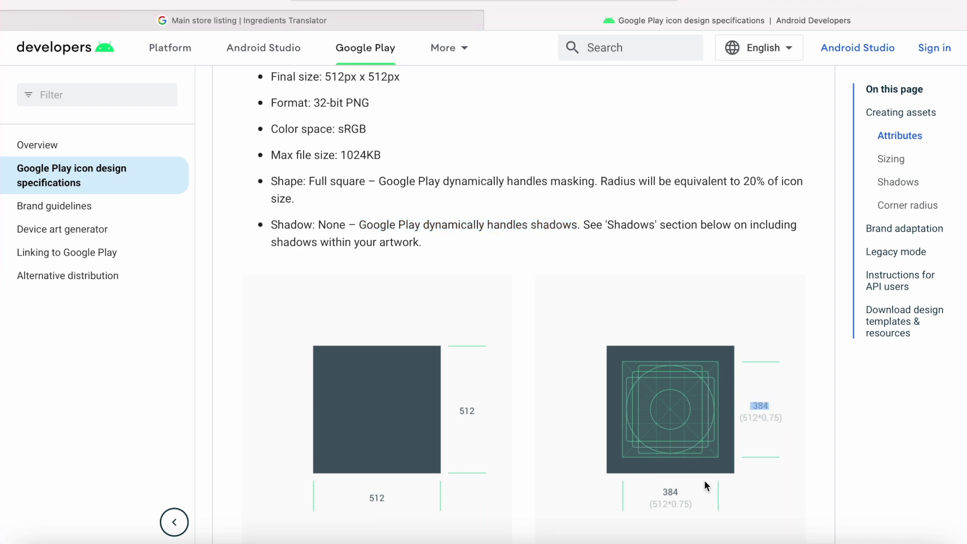
pyautogui.moveTo(662, 494); pyautogui.dragTo(681, 493)
pyautogui.click(795, 436)
pyautogui.tripleClick(762, 418)
pyautogui.click(790, 452)
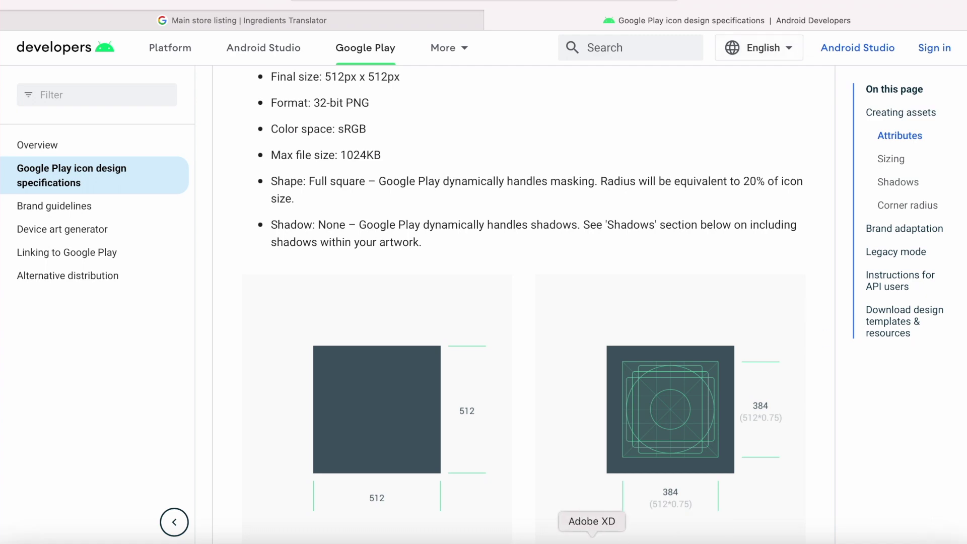
pyautogui.click(592, 538)
pyautogui.click(307, 385)
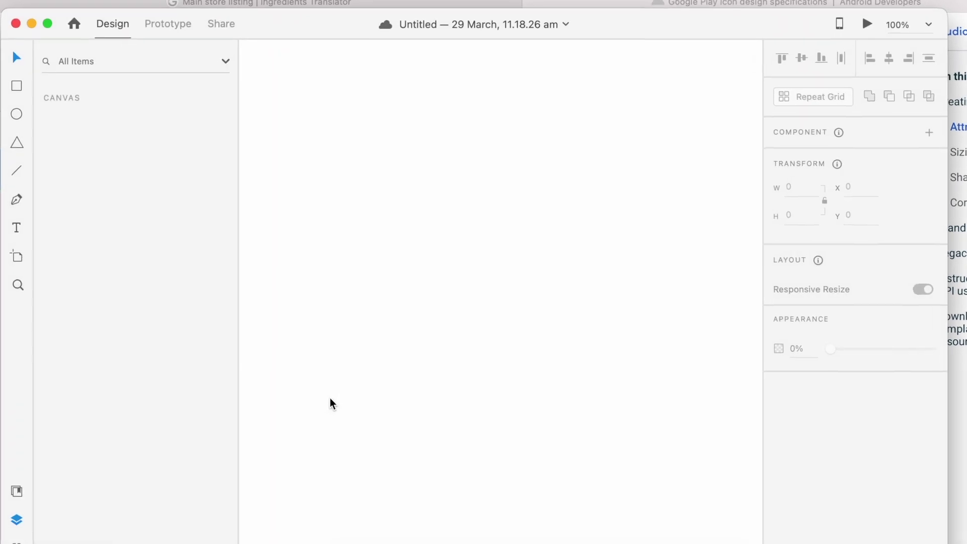
# Drag appicon_512x512.png from the V1.6 folder onto the XD canvas and move it into view
pyautogui.press('super+Tab')
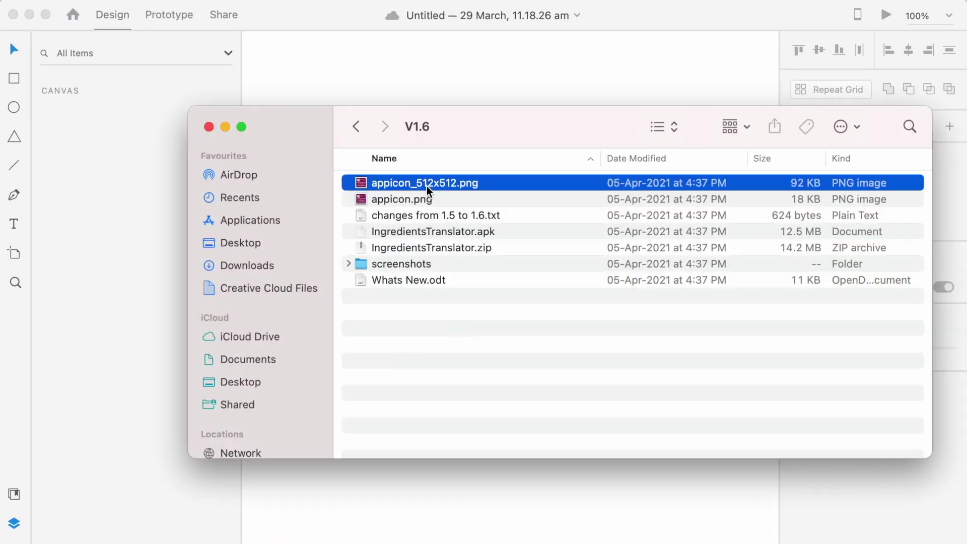
pyautogui.moveTo(427, 192); pyautogui.dragTo(567, 295)
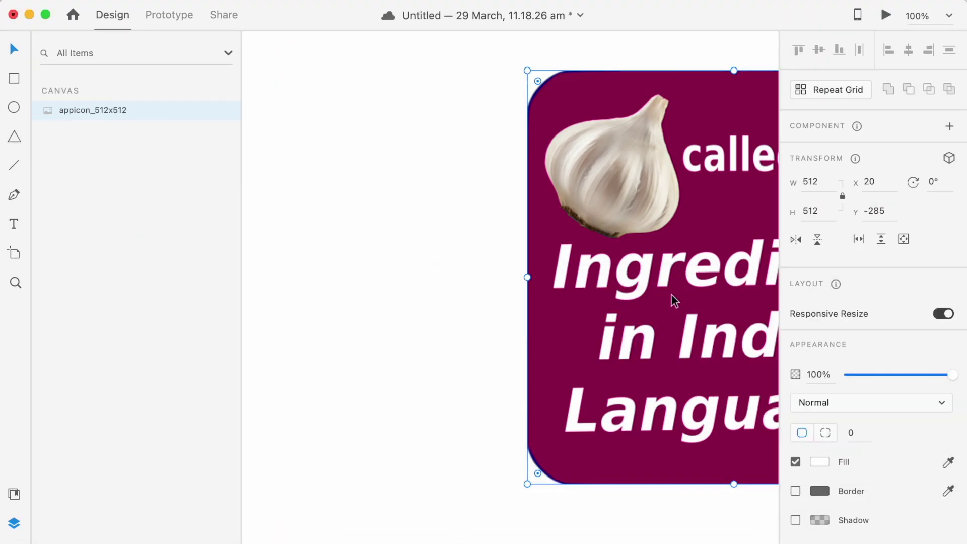
pyautogui.moveTo(672, 300); pyautogui.dragTo(459, 296)
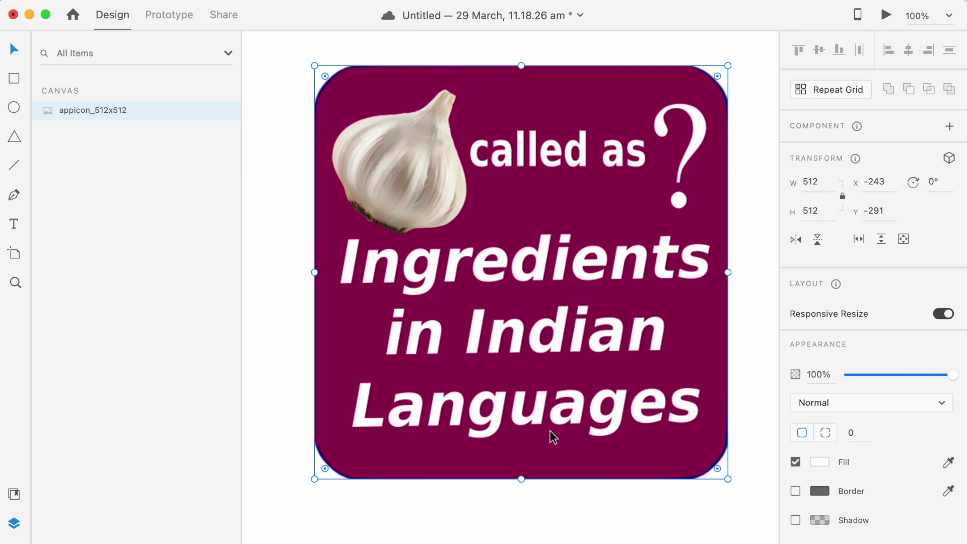
pyautogui.press('Escape')
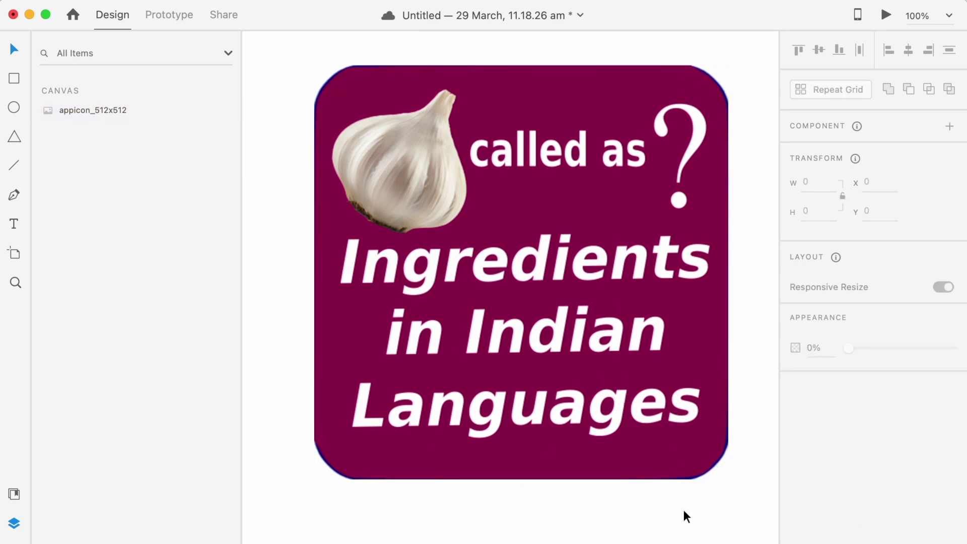
pyautogui.scroll(-3, 285, 295)
pyautogui.scroll(-5, 340, 298)
pyautogui.scroll(-5, 398, 303)
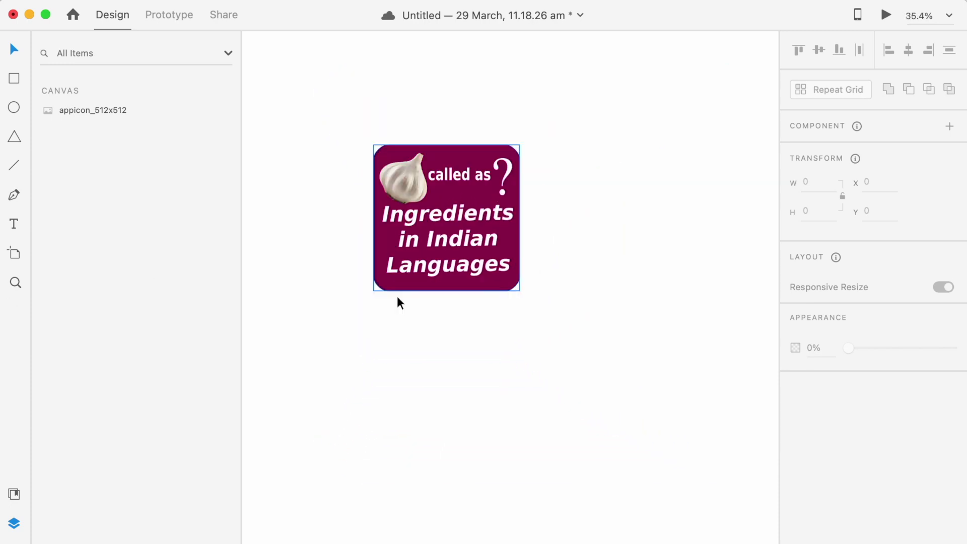
pyautogui.scroll(-2, 400, 304)
# Add a 512×512 artboard below the icon image and name it appicon512
pyautogui.press('a')
pyautogui.moveTo(393, 334); pyautogui.dragTo(572, 461)
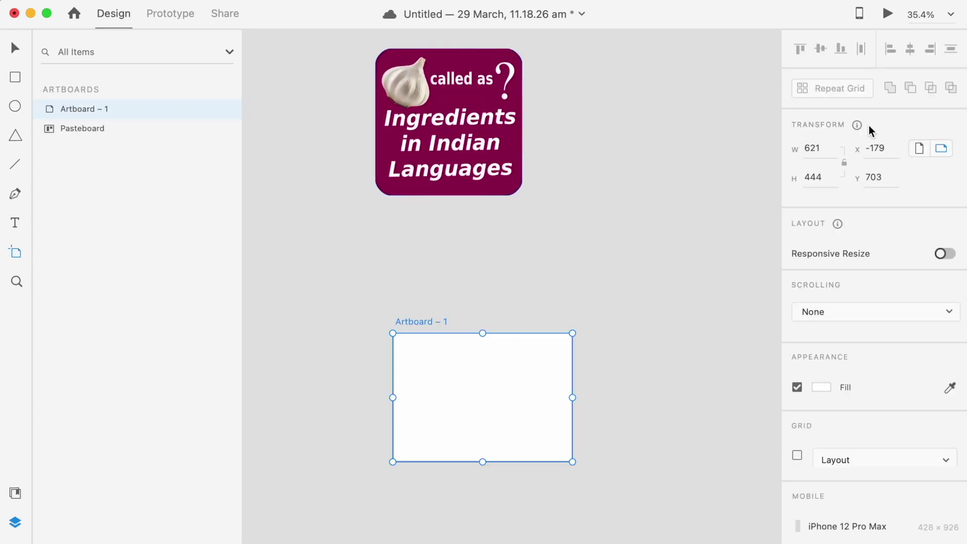
pyautogui.click(815, 148)
pyautogui.write('512')
pyautogui.press('Tab')
pyautogui.write('512')
pyautogui.press('Return')
pyautogui.moveTo(385, 410); pyautogui.dragTo(362, 315)
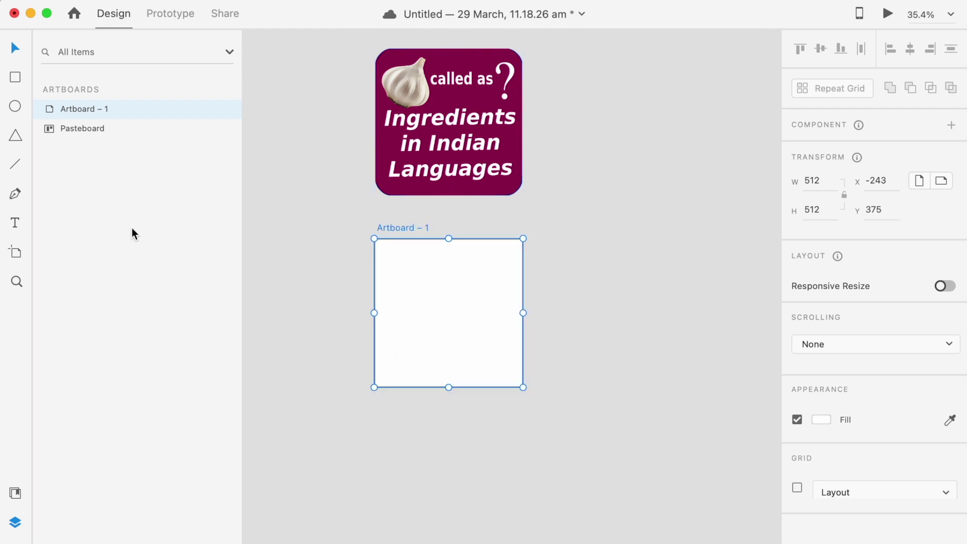
pyautogui.doubleClick(56, 113)
pyautogui.write('appicon512')
pyautogui.press('Return')
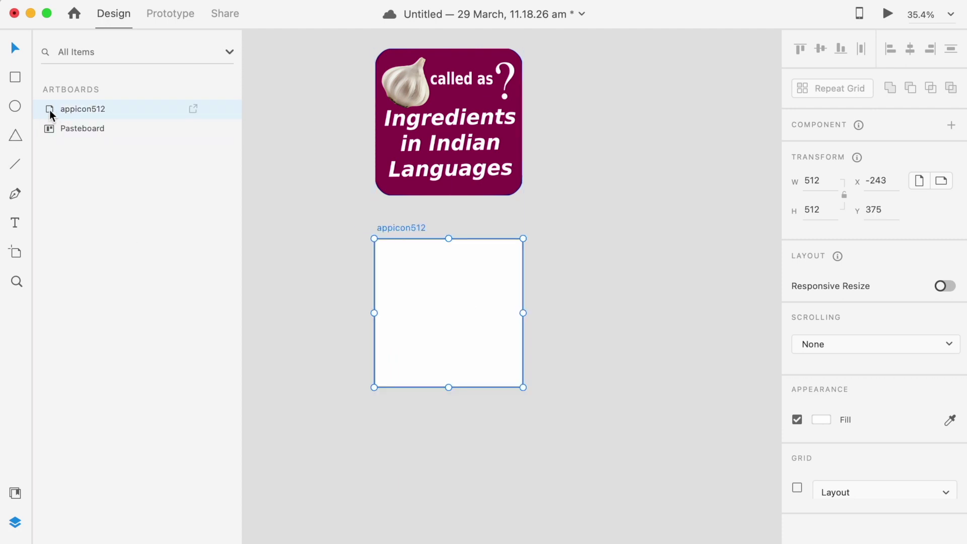
pyautogui.doubleClick(49, 111)
# Fill the artboard with the maroon sampled from the old icon, then start a white rectangle on it
pyautogui.click(822, 420)
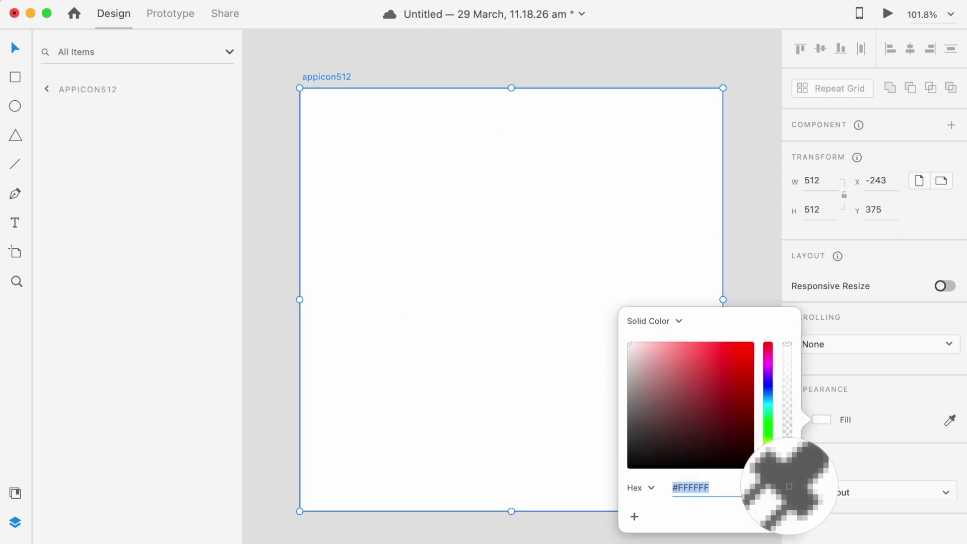
pyautogui.scroll(5, 691, 318)
pyautogui.click(822, 420)
pyautogui.click(788, 487)
pyautogui.click(492, 91)
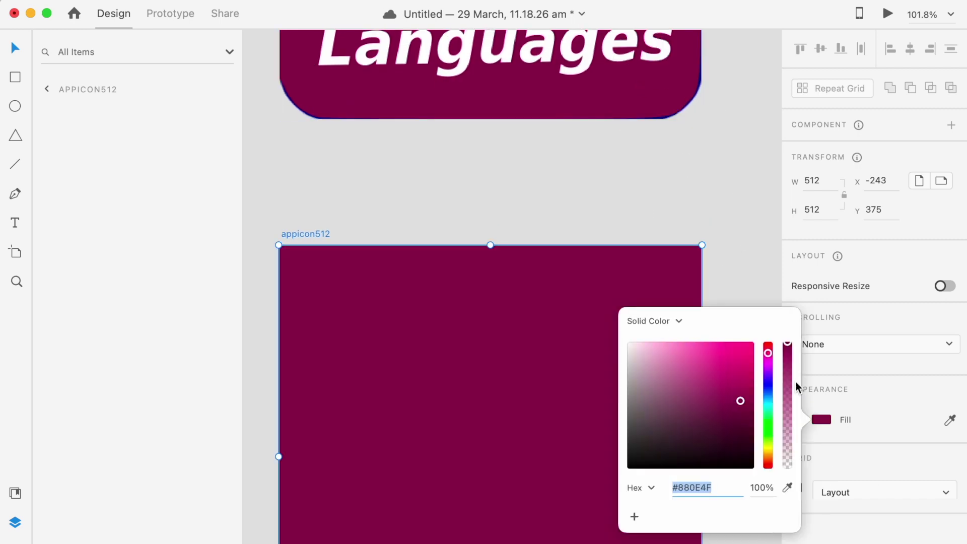
pyautogui.press('Escape')
pyautogui.scroll(-2, 732, 461)
pyautogui.click(746, 477)
pyautogui.click(15, 77)
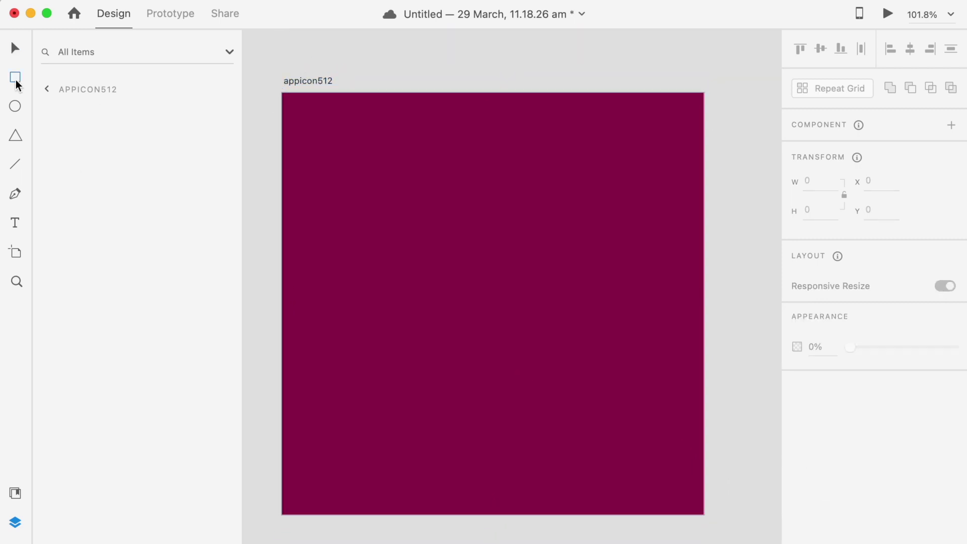
pyautogui.moveTo(361, 155); pyautogui.dragTo(475, 192)
# Make the rectangle a 384×384 square centred inside the artboard, checking the spec page
pyautogui.moveTo(555, 231); pyautogui.dragTo(633, 437)
pyautogui.press('super+Tab')
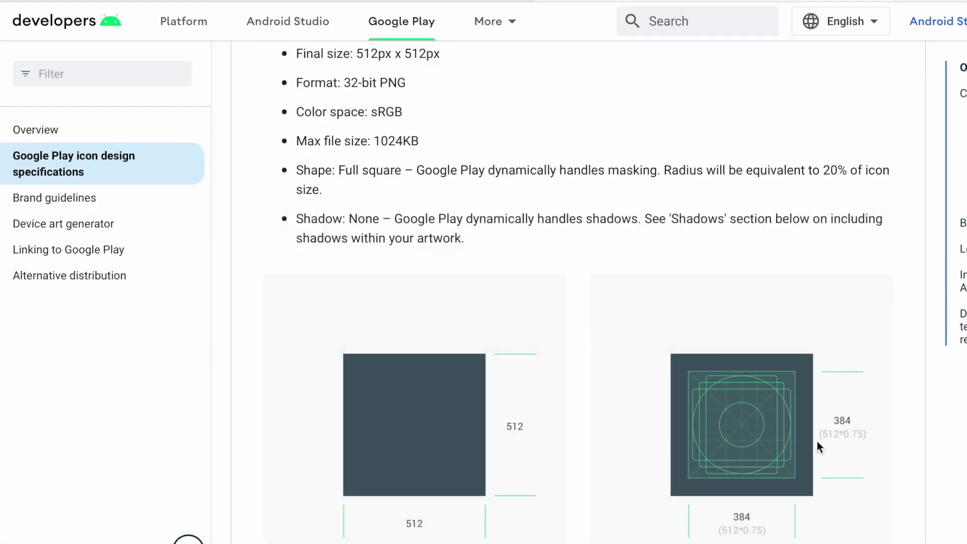
pyautogui.press('super+Tab')
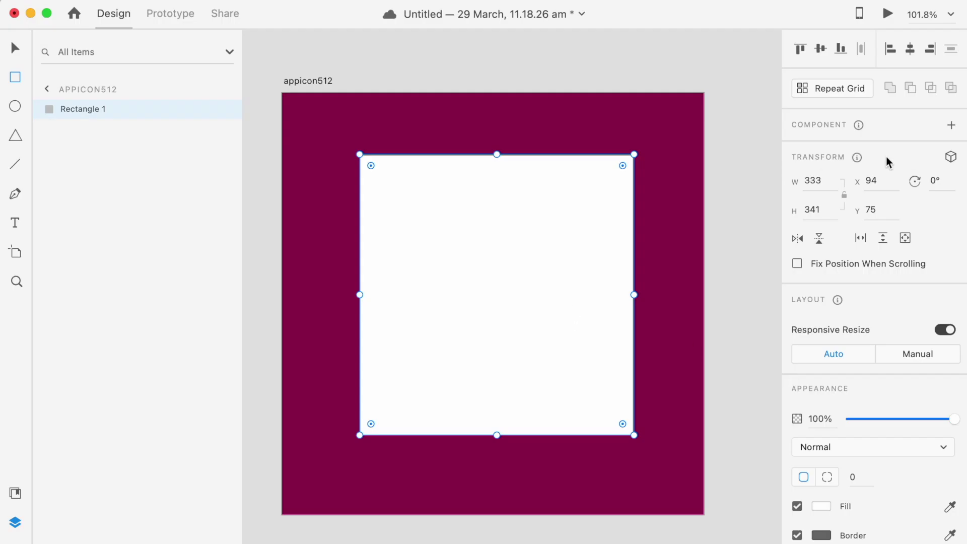
pyautogui.click(814, 182)
pyautogui.write('384')
pyautogui.press('Tab')
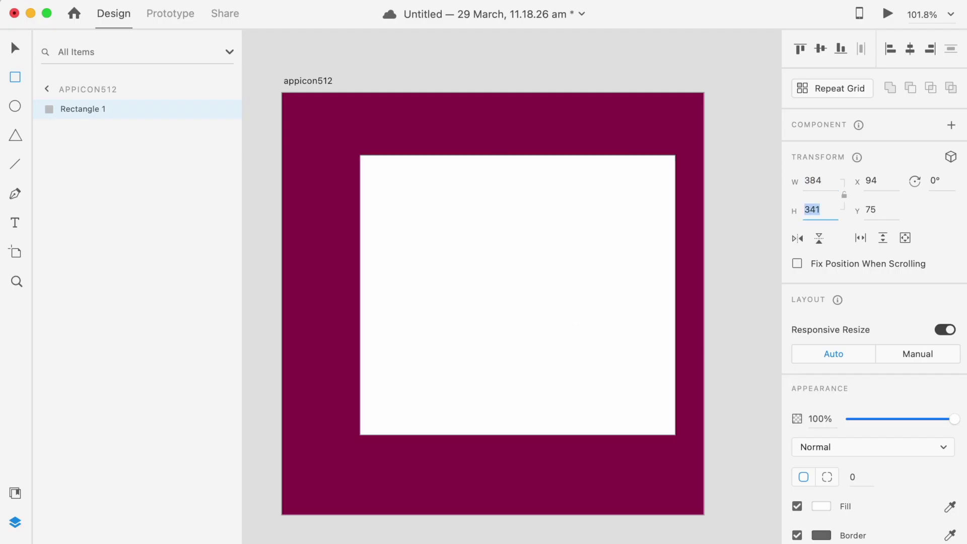
pyautogui.write('384')
pyautogui.press('Tab')
pyautogui.press('v')
pyautogui.moveTo(535, 261); pyautogui.dragTo(510, 252)
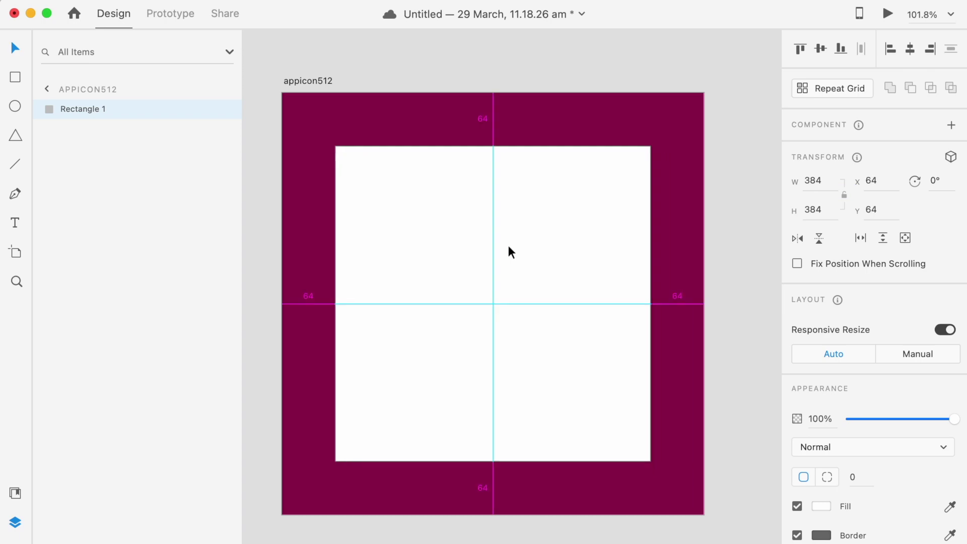
# Turn off its fill and give it a white border as a keyline guide, then locate the Icons image folder
pyautogui.click(797, 507)
pyautogui.click(822, 535)
pyautogui.moveTo(654, 469); pyautogui.dragTo(632, 360)
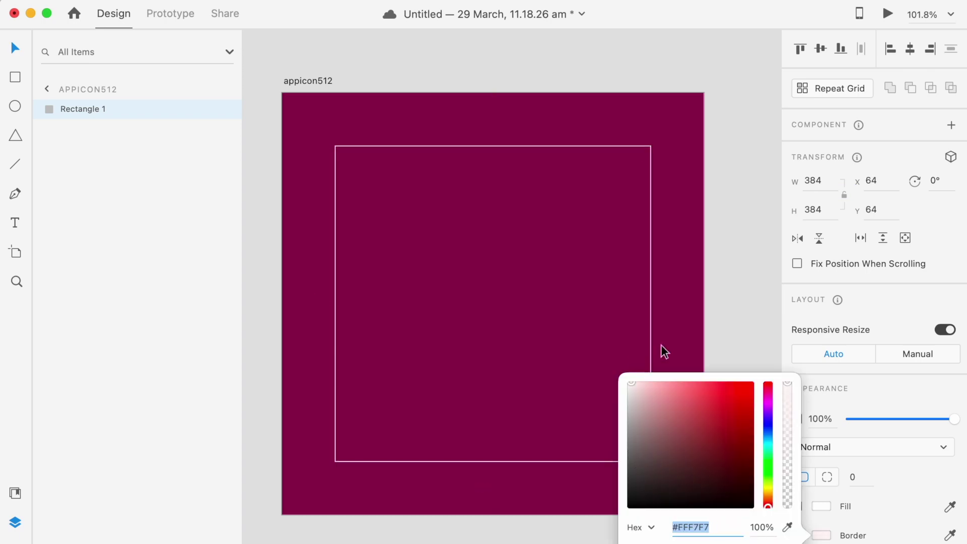
pyautogui.click(338, 424)
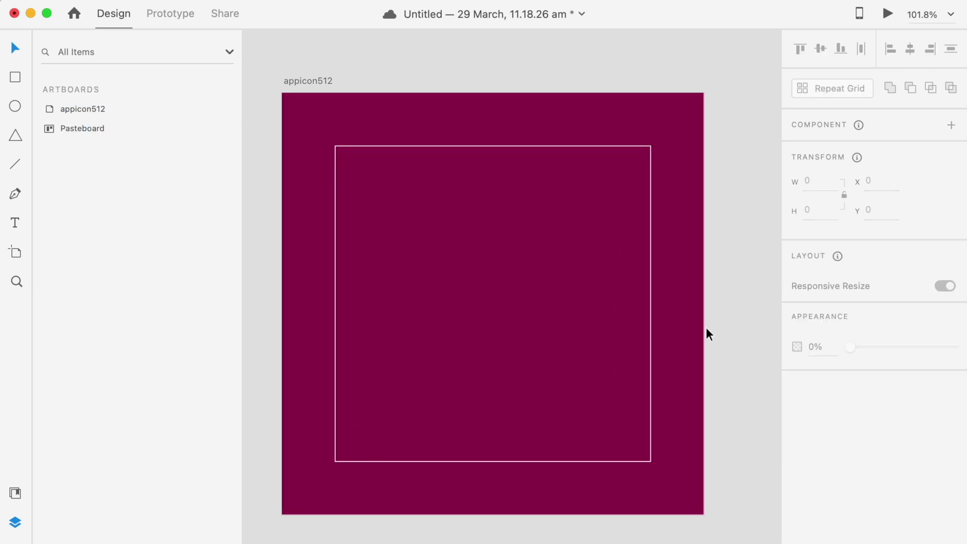
pyautogui.press('super+space')
pyautogui.press('Return')
pyautogui.doubleClick(235, 212)
# Place the GARLIC_knockout image upper left and add a one-line 'Called as' text beside it
pyautogui.moveTo(634, 185); pyautogui.dragTo(725, 307)
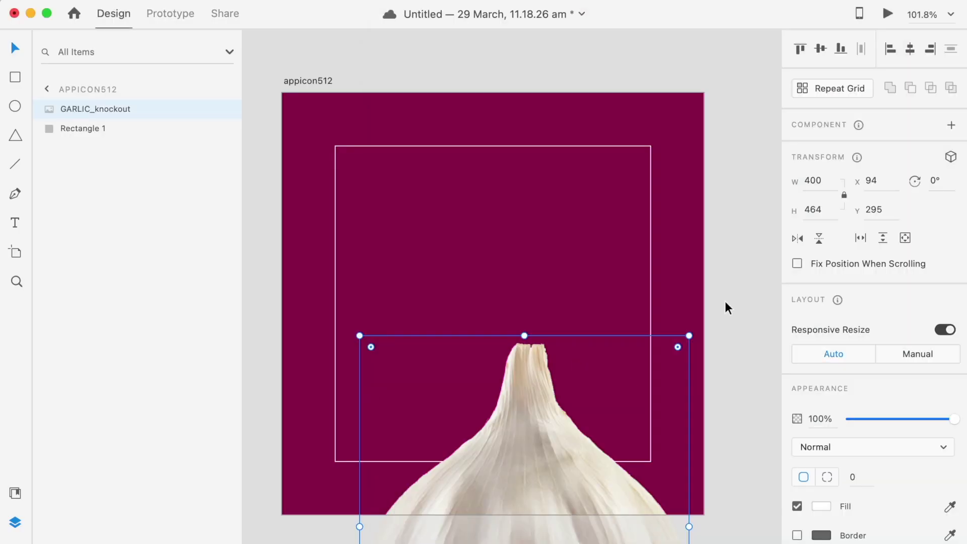
pyautogui.moveTo(689, 334)
pyautogui.mouseDown()
pyautogui.moveTo(579, 169)
pyautogui.moveTo(561, 268)
pyautogui.mouseUp()
pyautogui.click(14, 223)
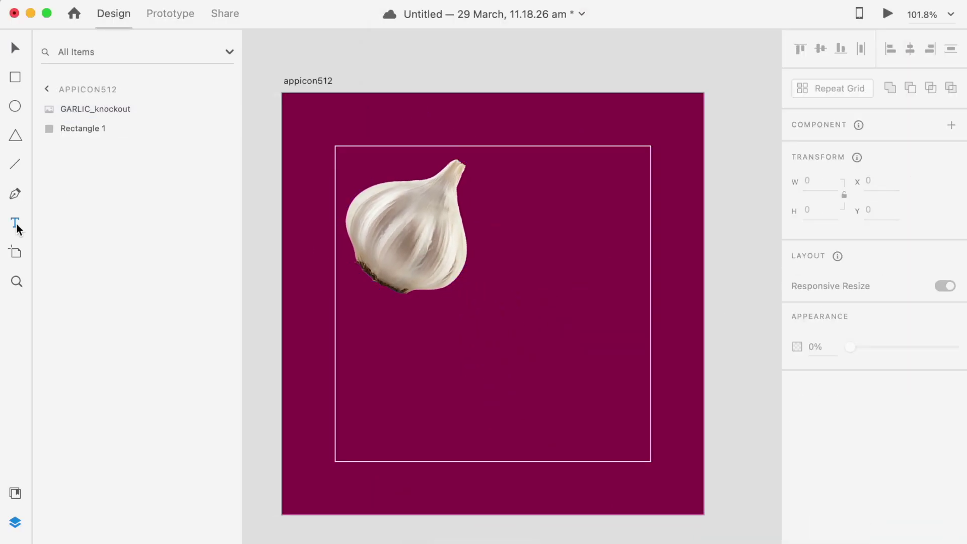
pyautogui.click(476, 219)
pyautogui.write('Called as')
pyautogui.click(799, 445)
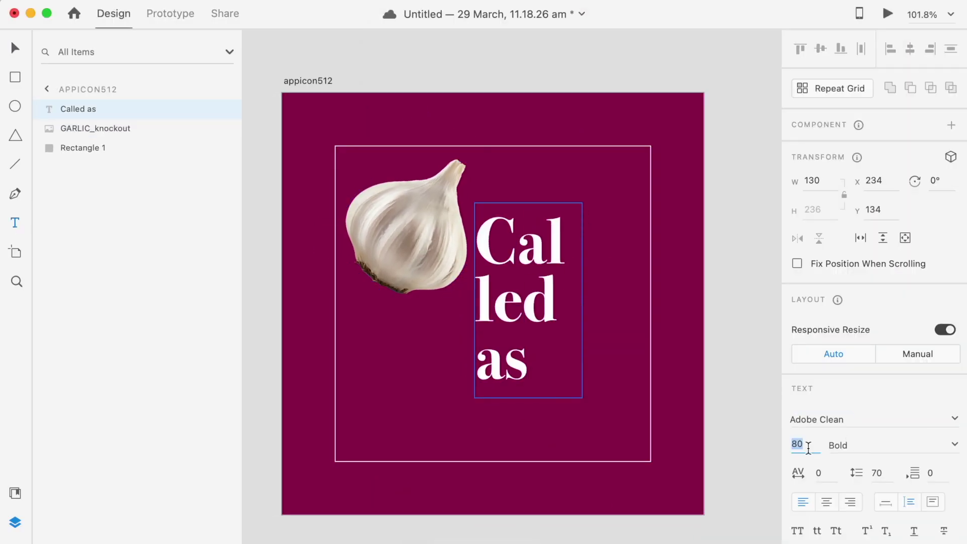
pyautogui.doubleClick(536, 318)
pyautogui.press('Escape')
pyautogui.press('super+z')
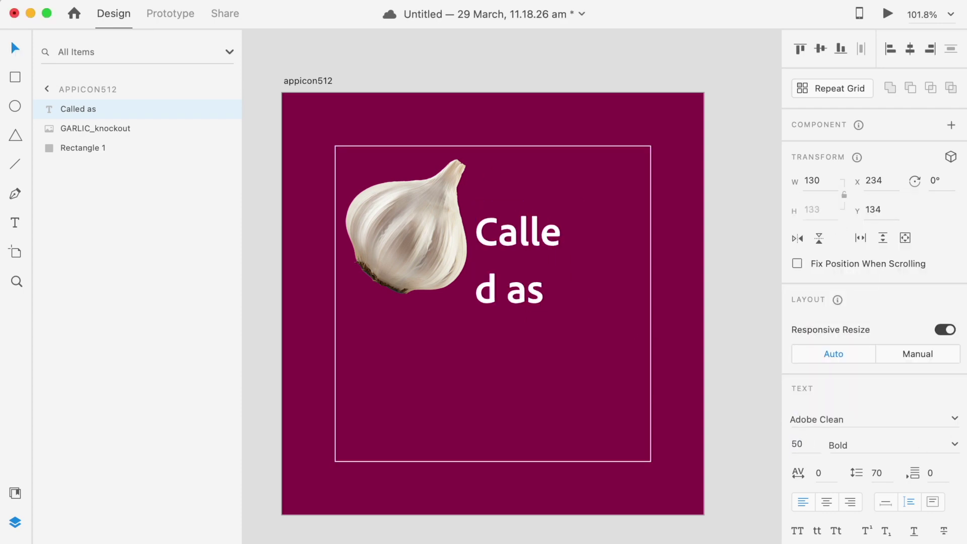
pyautogui.press('Escape')
# Add the Question-mark-6-xxl image beside the text and an 'Ingredients Translator' title in Bodoni 72 below
pyautogui.moveTo(648, 316)
pyautogui.mouseDown()
pyautogui.moveTo(378, 415)
pyautogui.moveTo(590, 287)
pyautogui.mouseUp()
pyautogui.moveTo(712, 391); pyautogui.dragTo(633, 287)
pyautogui.click(499, 221)
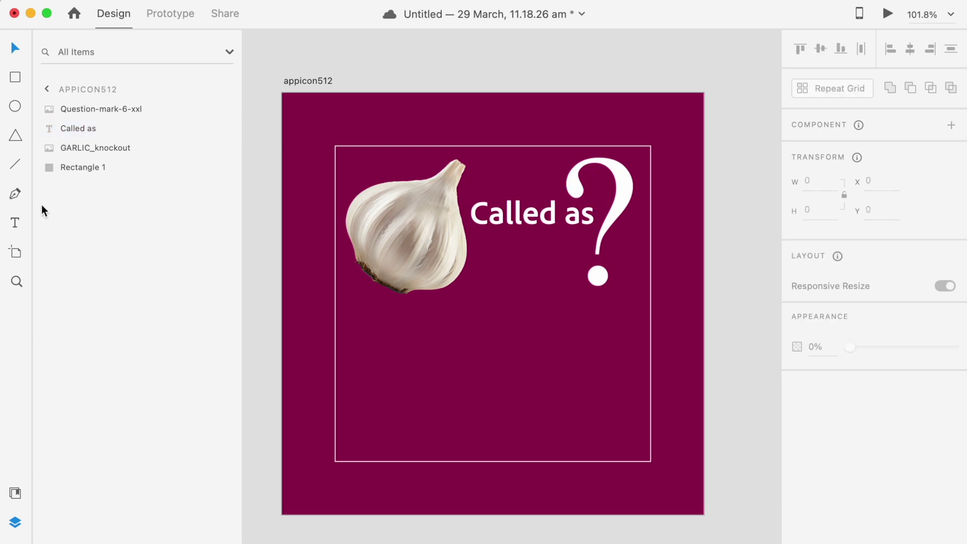
pyautogui.click(15, 223)
pyautogui.moveTo(365, 341); pyautogui.dragTo(620, 441)
pyautogui.write('Ingredients Translator')
pyautogui.click(15, 50)
pyautogui.click(869, 419)
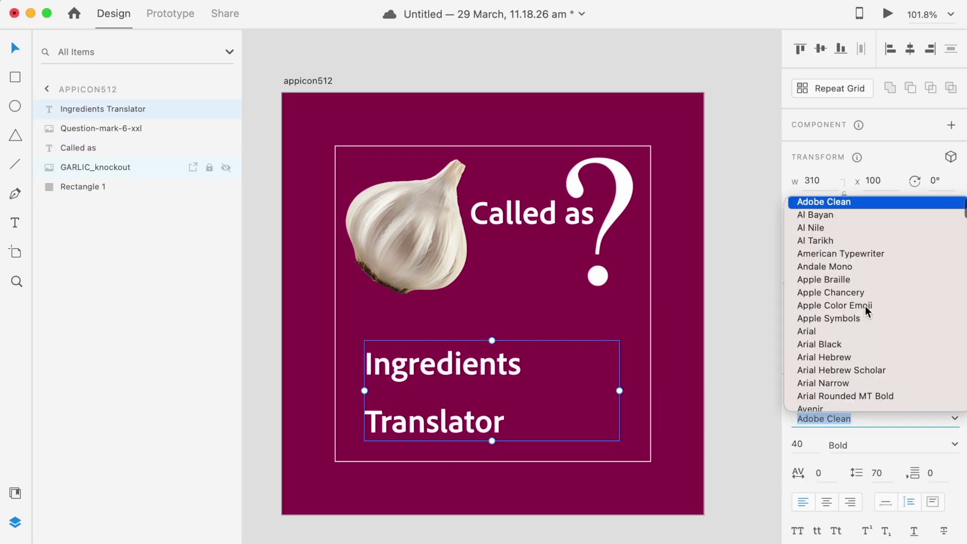
pyautogui.write('Bodoni 72')
pyautogui.press('Tab')
pyautogui.hotkey('shift', 'Tab')
pyautogui.write('80')
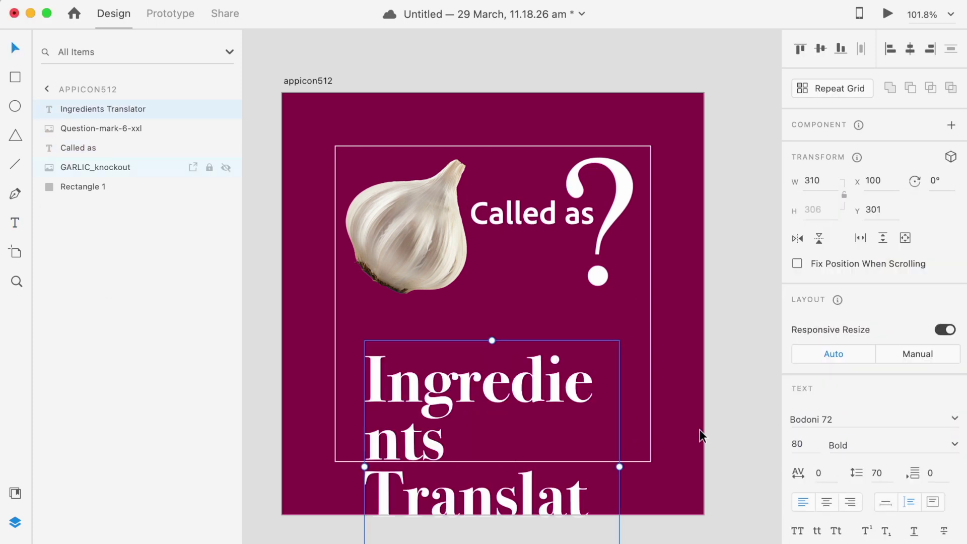
pyautogui.moveTo(619, 432); pyautogui.dragTo(652, 446)
# Rotate the garlic, enlarge the question mark, and fine-tune the text positions within the keyline
pyautogui.click(408, 226)
pyautogui.moveTo(486, 230); pyautogui.dragTo(470, 274)
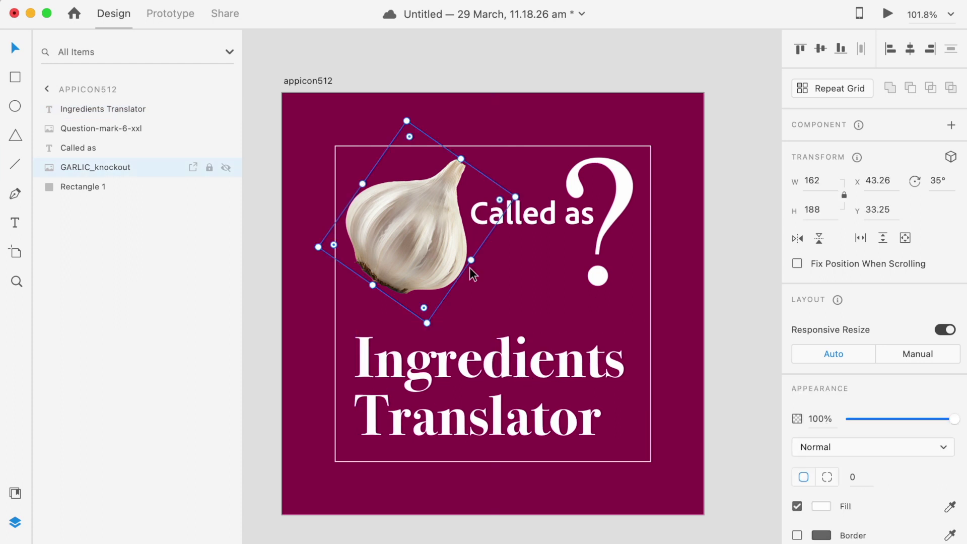
pyautogui.click(605, 286)
pyautogui.moveTo(636, 287); pyautogui.dragTo(676, 303)
pyautogui.moveTo(529, 214); pyautogui.dragTo(529, 227)
pyautogui.click(550, 375)
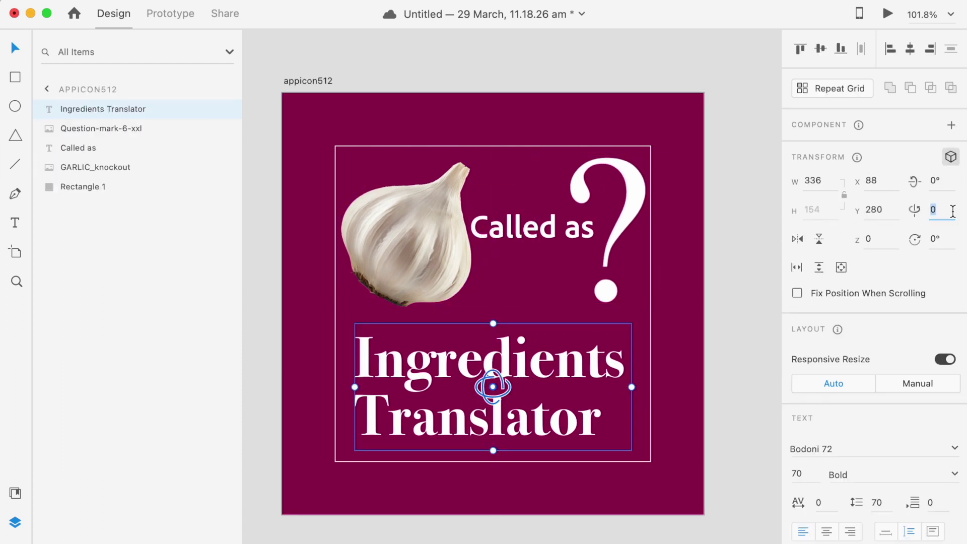
pyautogui.moveTo(550, 376); pyautogui.dragTo(493, 384)
pyautogui.click(718, 419)
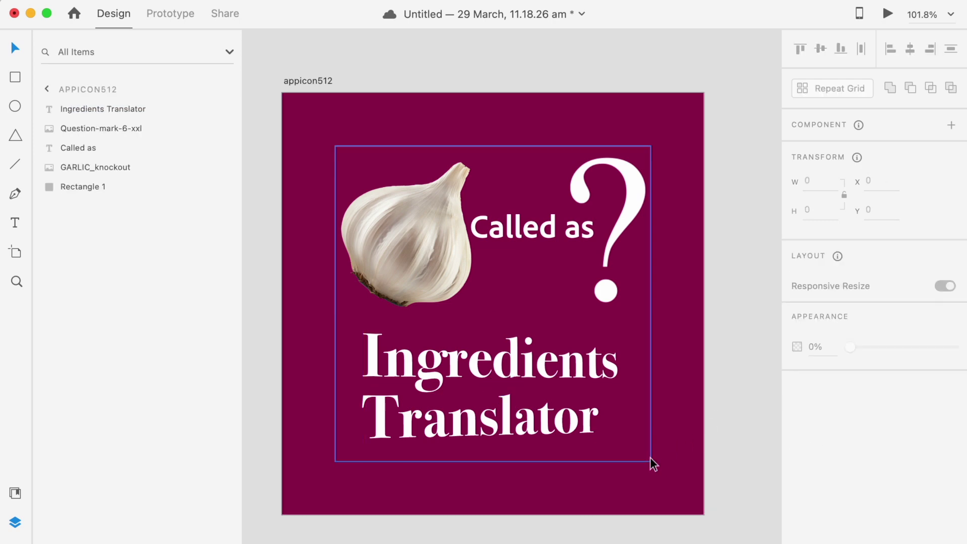
pyautogui.click(652, 460)
# Delete the outline guide and export the appicon512 artboard as a PNG to the Desktop
pyautogui.press('Delete')
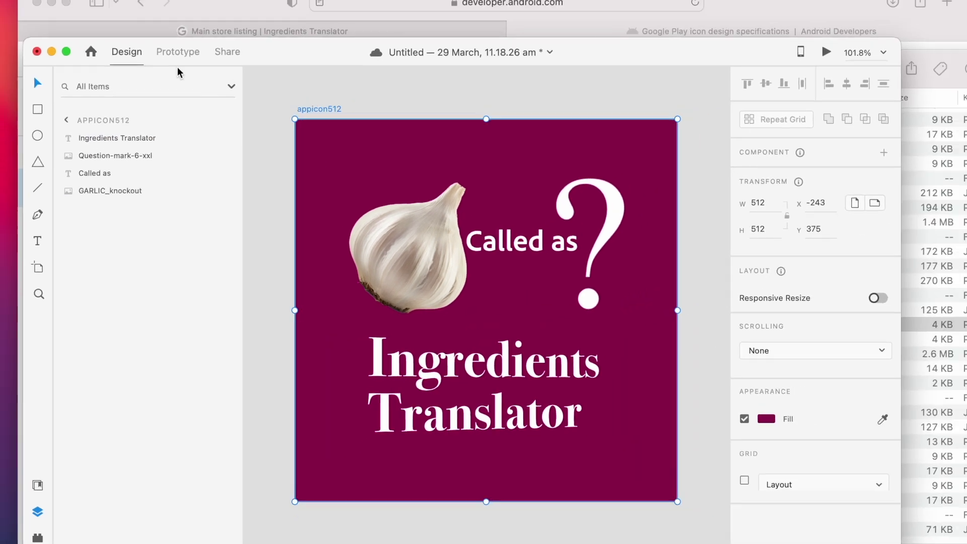
pyautogui.click(69, 8)
pyautogui.moveTo(76, 236)
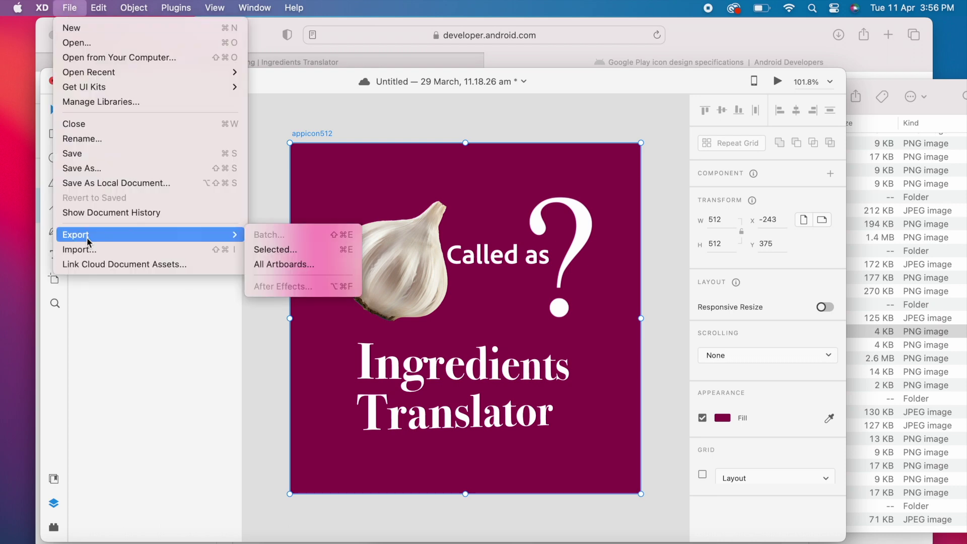
pyautogui.click(275, 250)
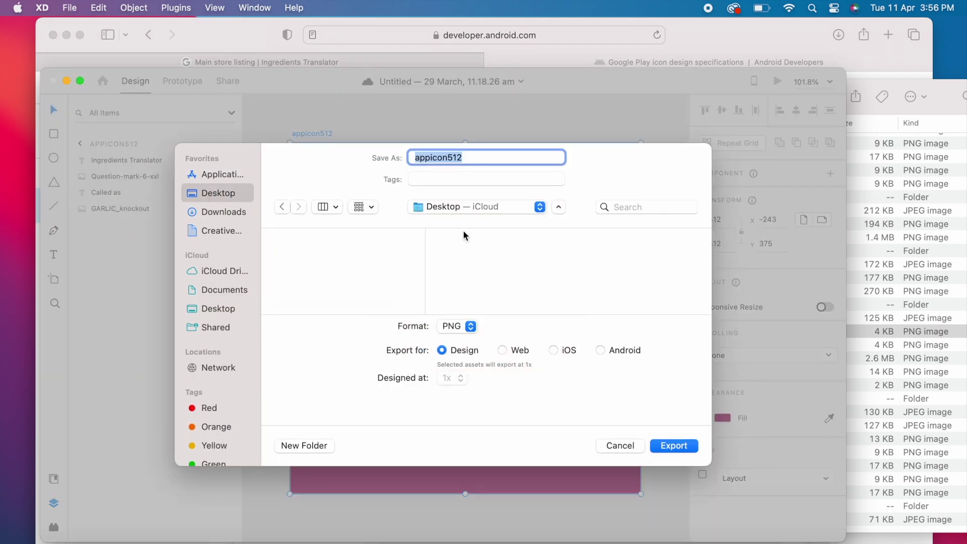
pyautogui.click(680, 452)
# Hide Adobe XD and minimise the Icons folder window
pyautogui.click(80, 81)
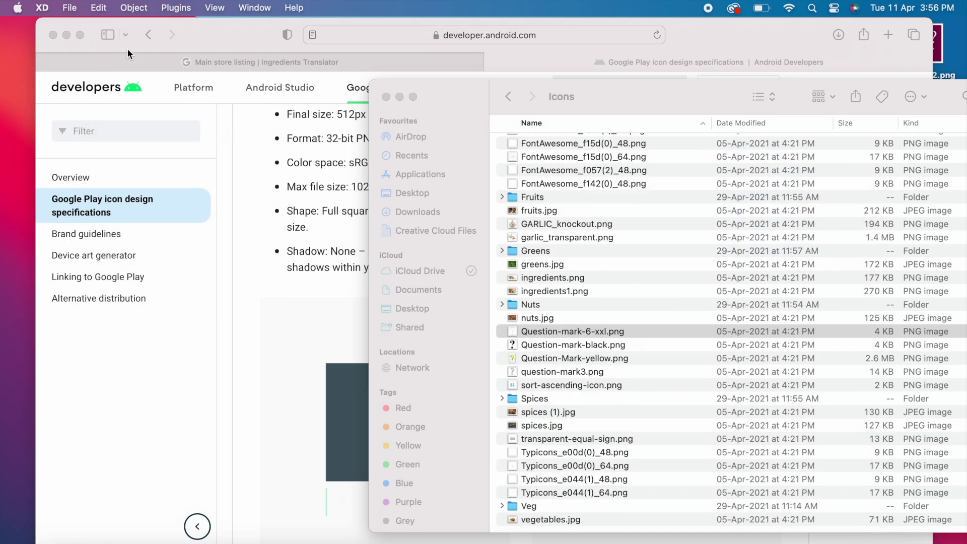
pyautogui.moveTo(403, 96); pyautogui.dragTo(184, 96)
pyautogui.click(182, 95)
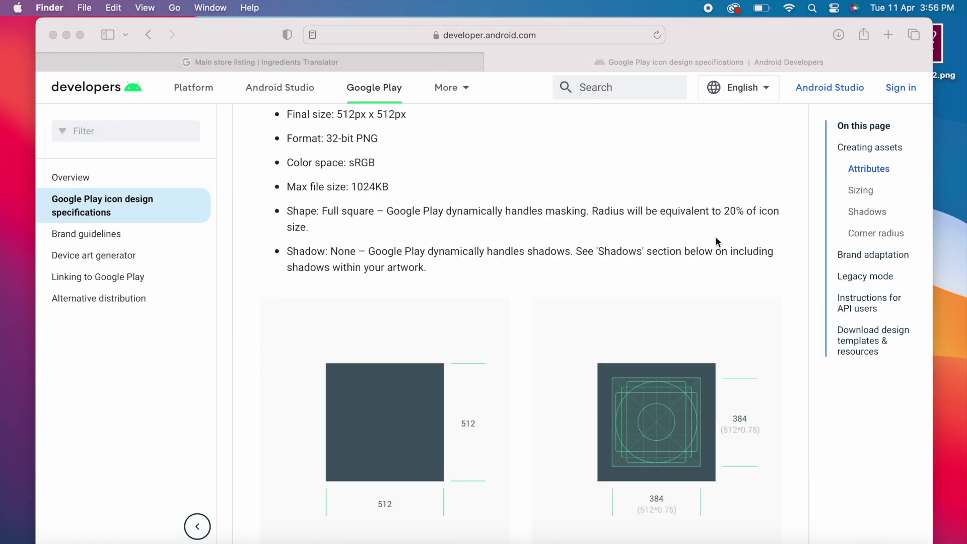
# Preview the exported appicon512.png, then return to the Main store listing and collapse the warning
pyautogui.doubleClick(945, 76)
pyautogui.click(20, 37)
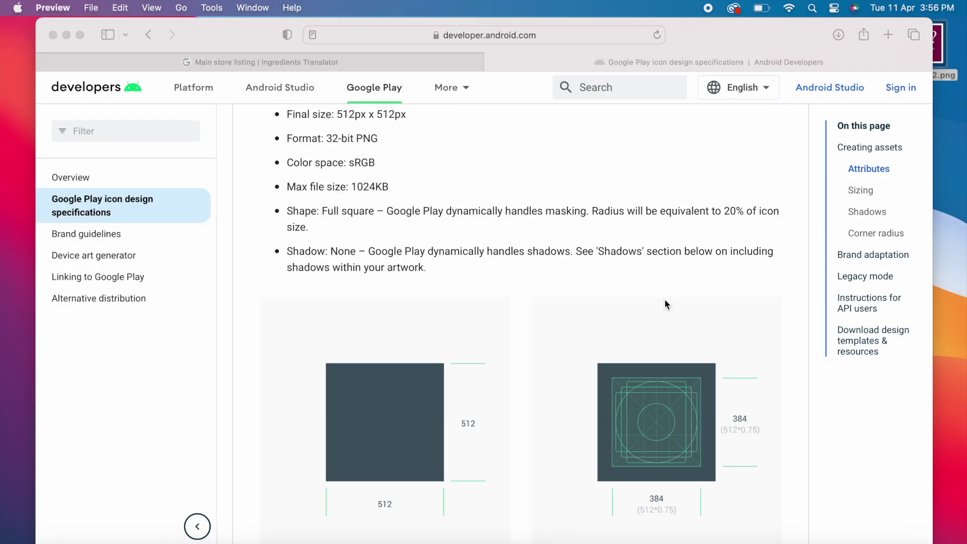
pyautogui.scroll(-5, 725, 483)
pyautogui.scroll(-3, 725, 483)
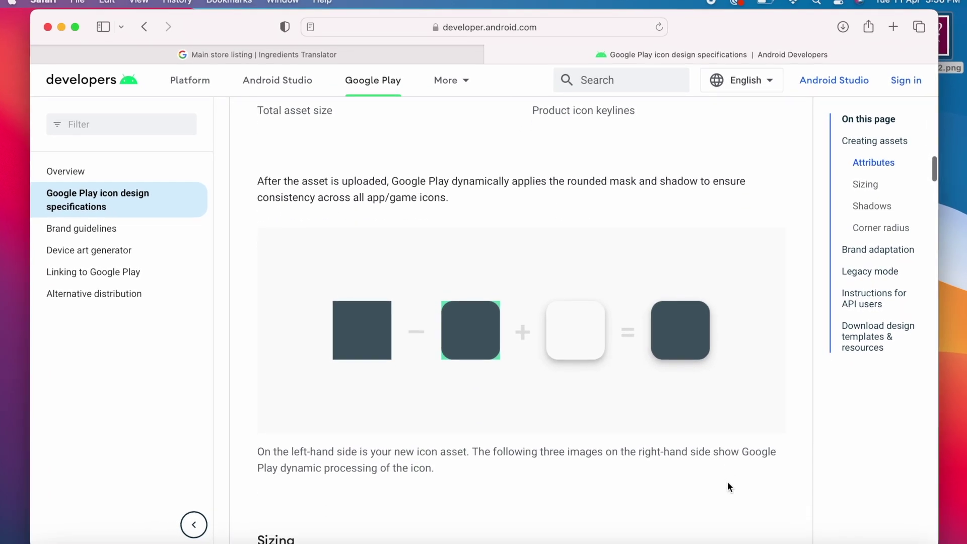
pyautogui.scroll(-5, 728, 482)
pyautogui.scroll(-3, 731, 479)
pyautogui.scroll(-3, 737, 475)
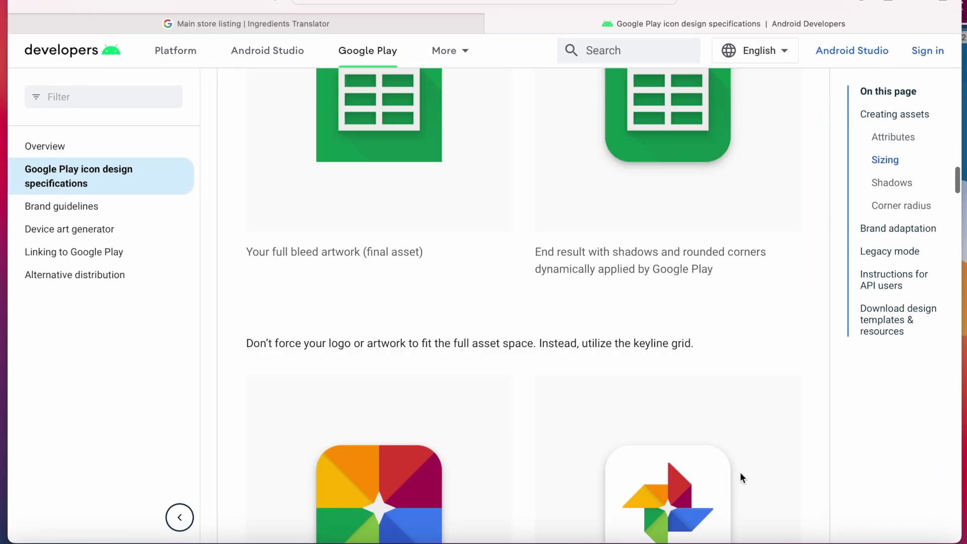
pyautogui.scroll(-3, 740, 473)
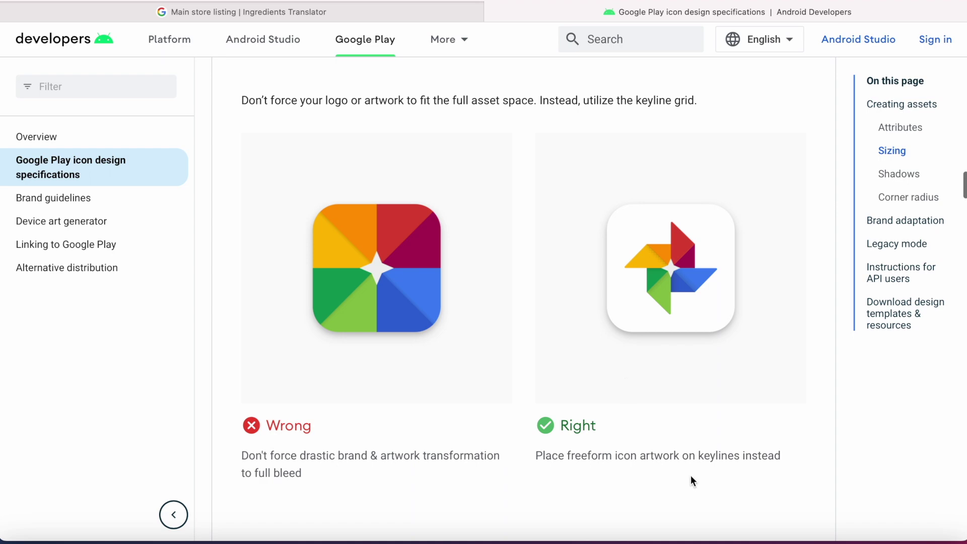
pyautogui.scroll(-5, 691, 476)
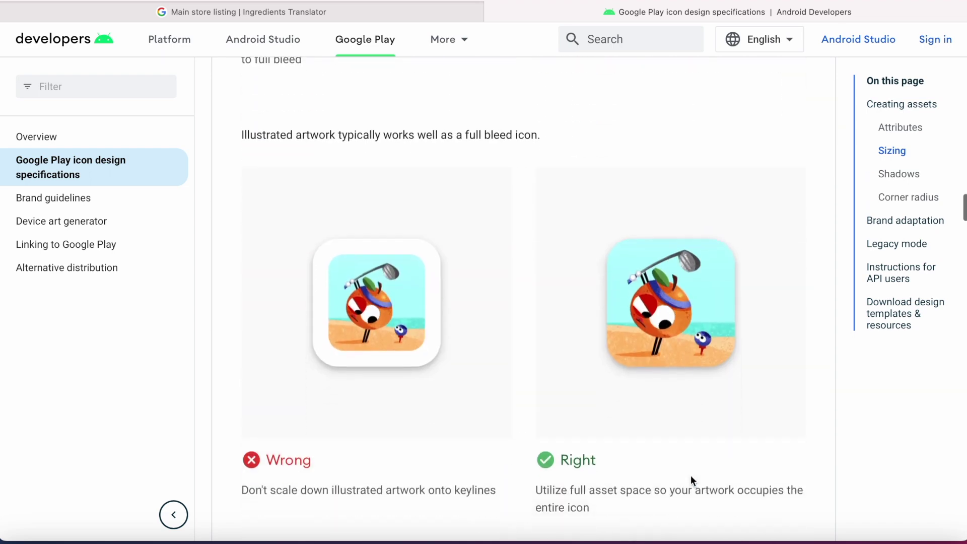
pyautogui.scroll(-1, 691, 475)
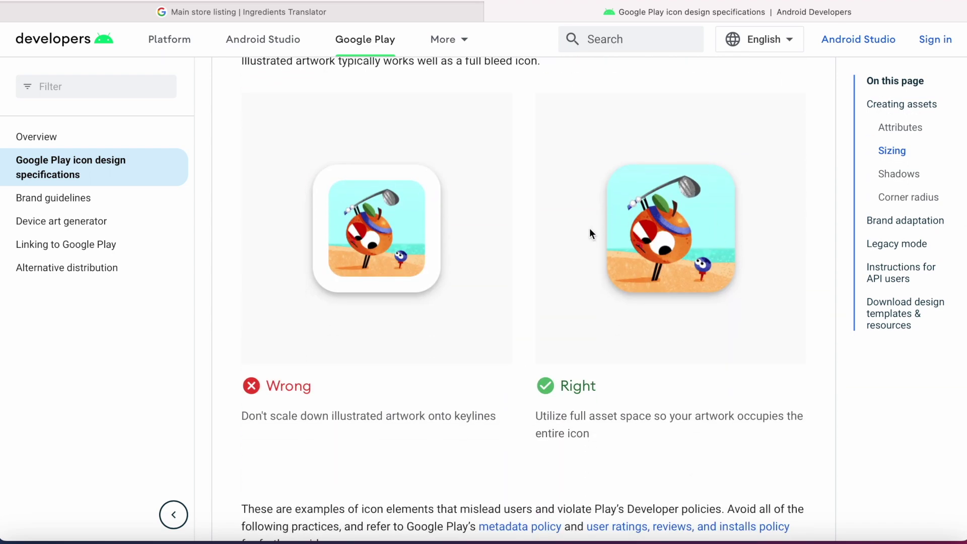
pyautogui.scroll(-5, 700, 398)
pyautogui.scroll(1, 699, 398)
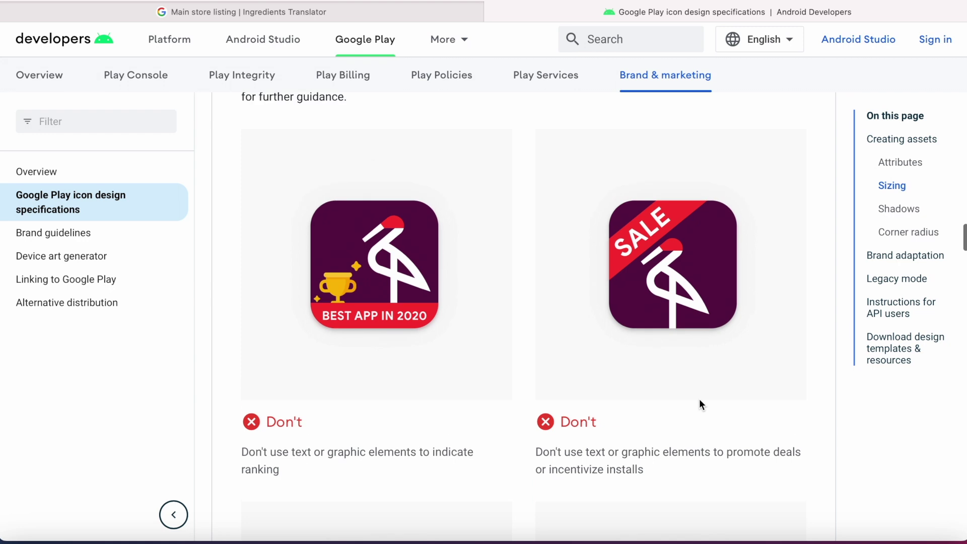
pyautogui.scroll(2, 698, 398)
pyautogui.scroll(-2, 701, 406)
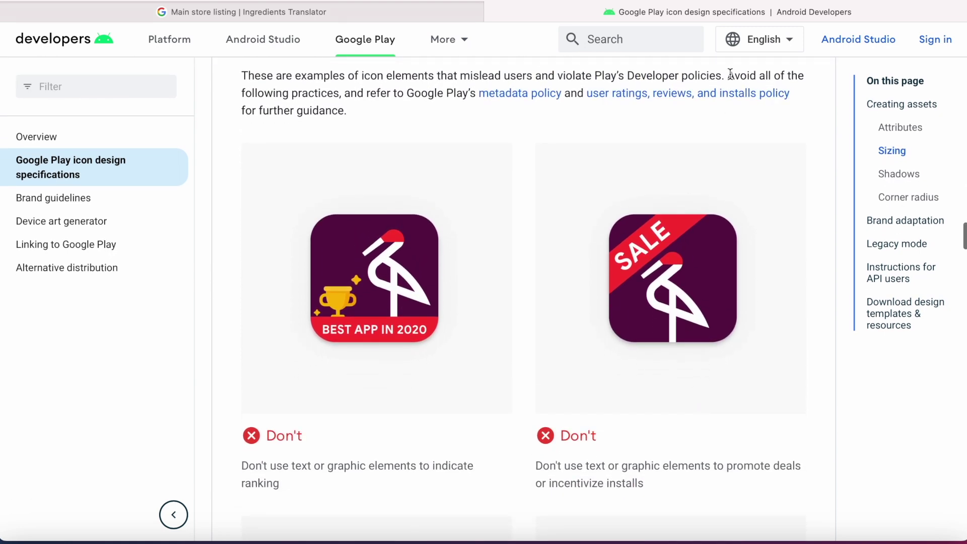
pyautogui.moveTo(730, 76)
pyautogui.mouseDown()
pyautogui.moveTo(747, 91)
pyautogui.moveTo(797, 94)
pyautogui.mouseUp()
pyautogui.click(324, 332)
pyautogui.scroll(-1, 769, 388)
pyautogui.scroll(-2, 769, 388)
pyautogui.scroll(-2, 770, 388)
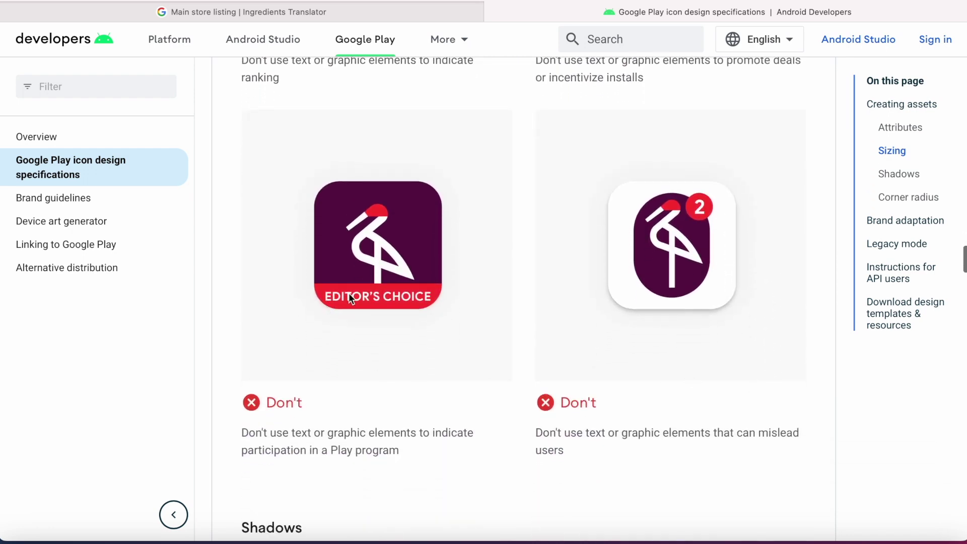
pyautogui.scroll(-2, 627, 429)
pyautogui.scroll(-5, 628, 429)
pyautogui.scroll(-1, 627, 429)
pyautogui.scroll(1, 627, 428)
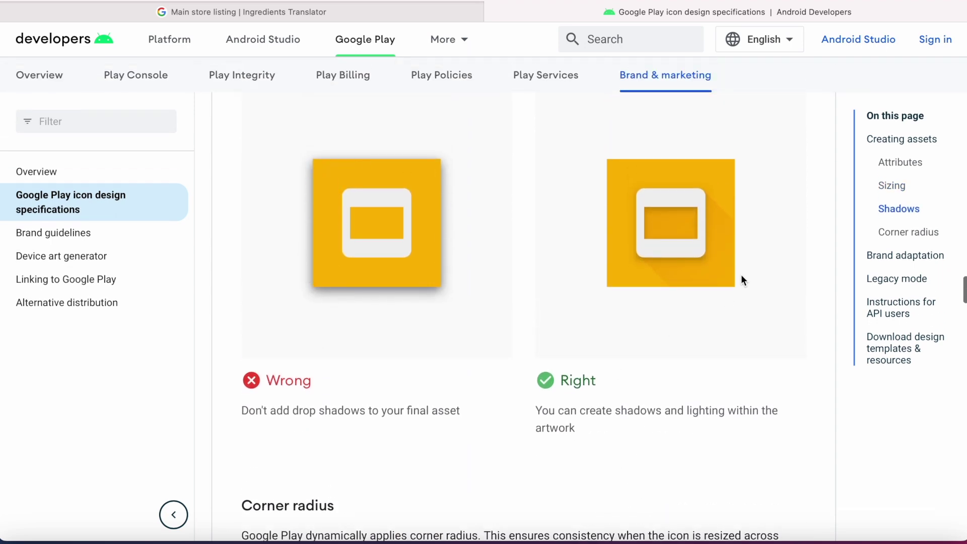
pyautogui.scroll(-5, 690, 424)
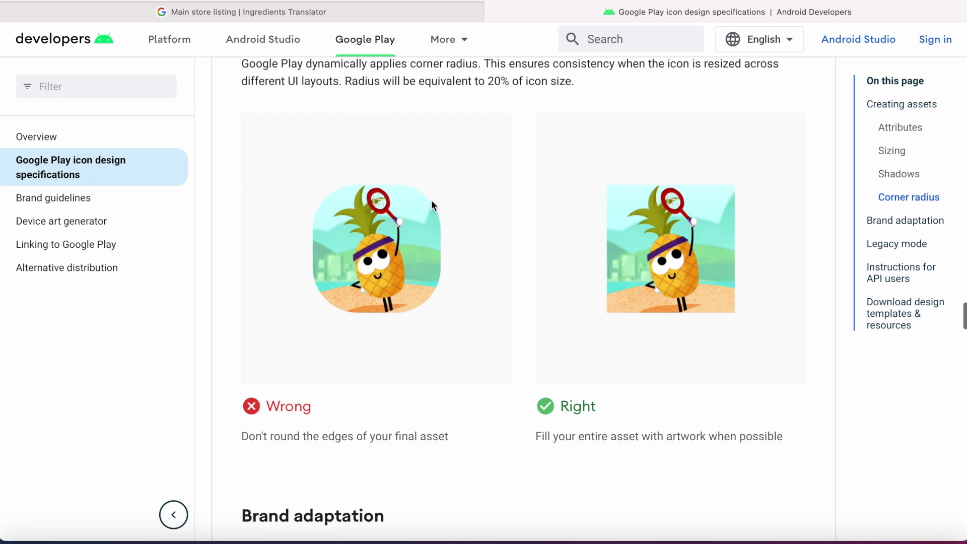
pyautogui.scroll(-3, 643, 382)
pyautogui.scroll(-2, 642, 381)
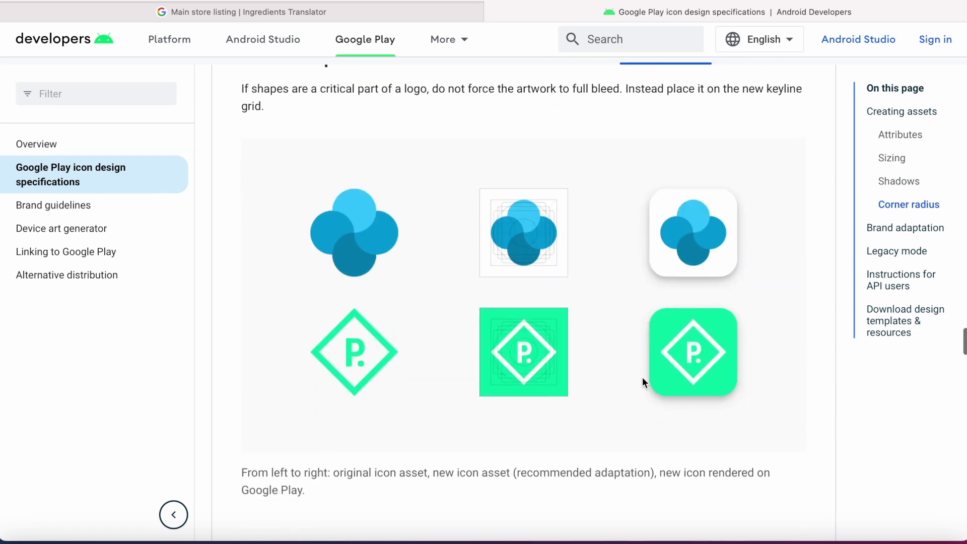
pyautogui.scroll(1, 642, 382)
pyautogui.scroll(-5, 656, 411)
pyautogui.scroll(-2, 657, 411)
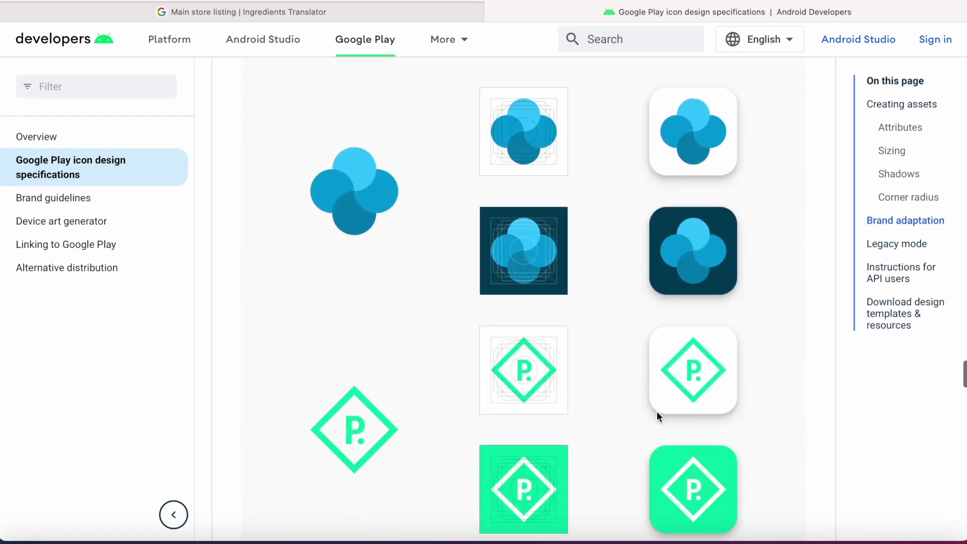
pyautogui.scroll(-1, 656, 402)
pyautogui.scroll(-5, 657, 402)
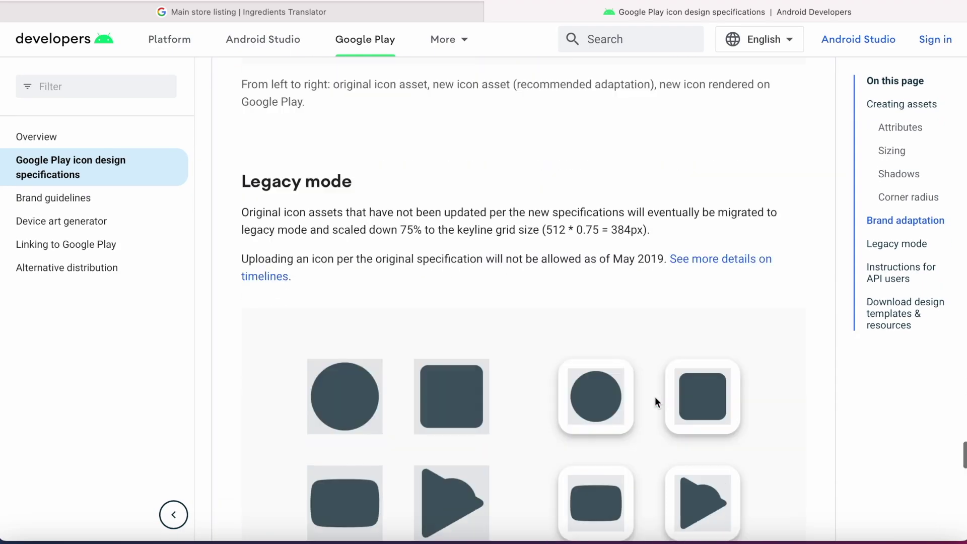
pyautogui.scroll(-5, 657, 402)
pyautogui.scroll(-4, 656, 403)
pyautogui.scroll(15, 655, 398)
pyautogui.scroll(10, 656, 399)
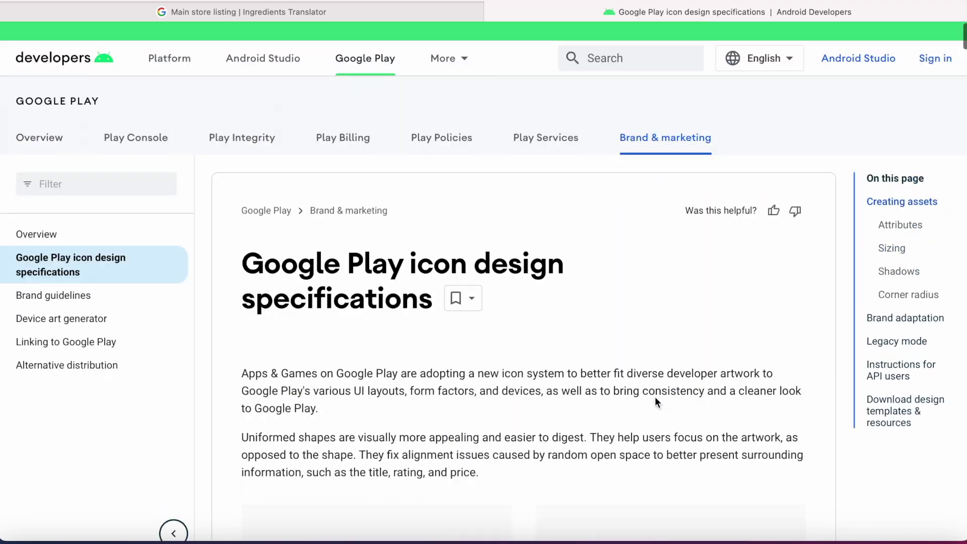
pyautogui.click(313, 12)
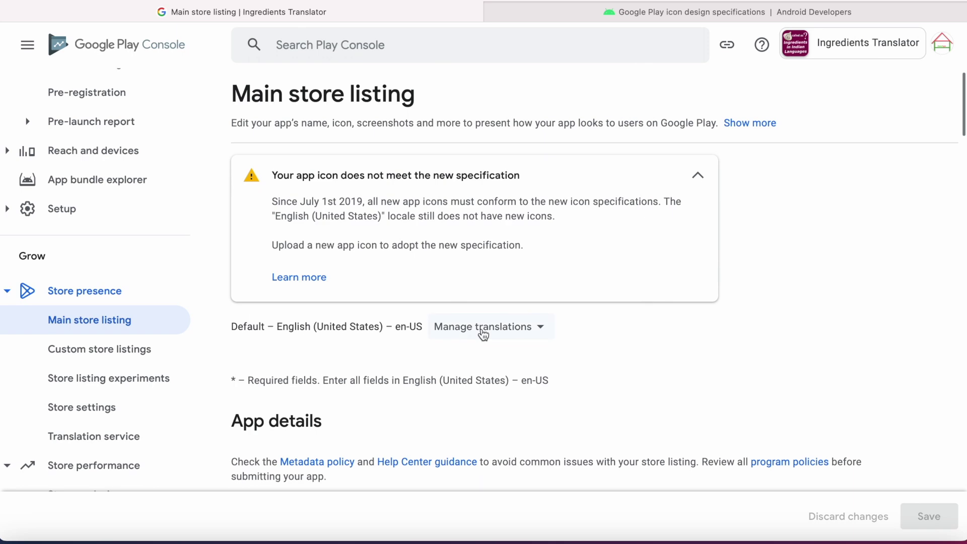
pyautogui.click(698, 176)
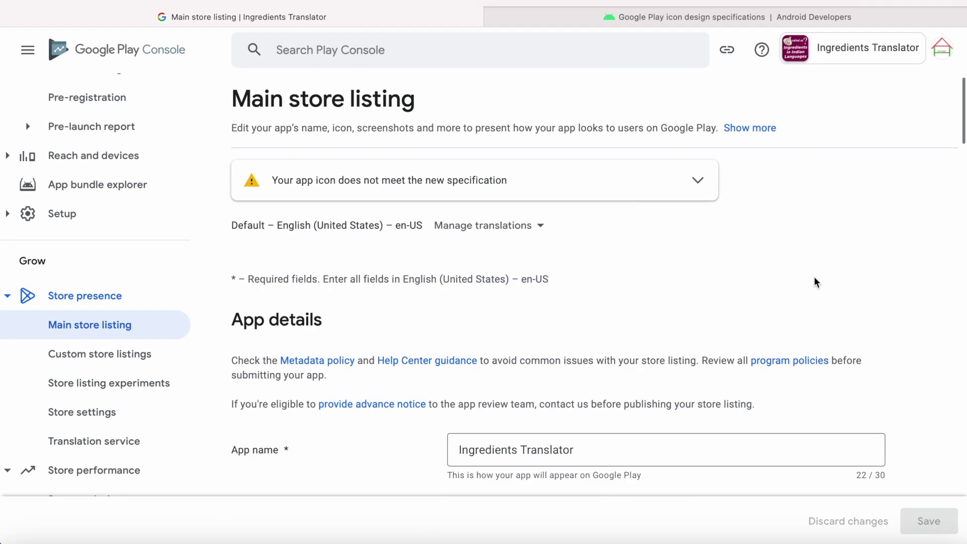
pyautogui.scroll(-10, 816, 280)
pyautogui.scroll(-2, 869, 325)
pyautogui.scroll(-1, 931, 370)
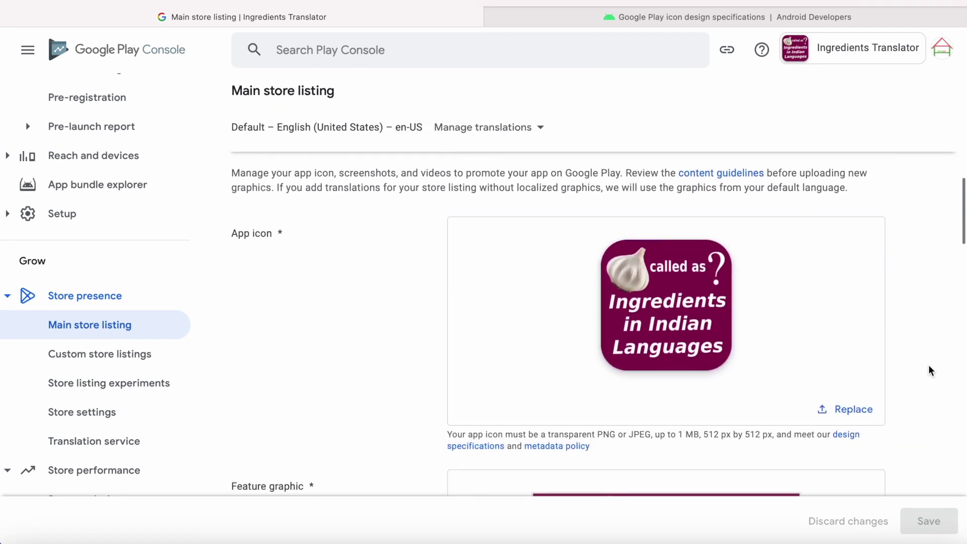
pyautogui.scroll(1, 932, 370)
# Replace the app icon with appicon512.png uploaded from the Desktop
pyautogui.click(859, 445)
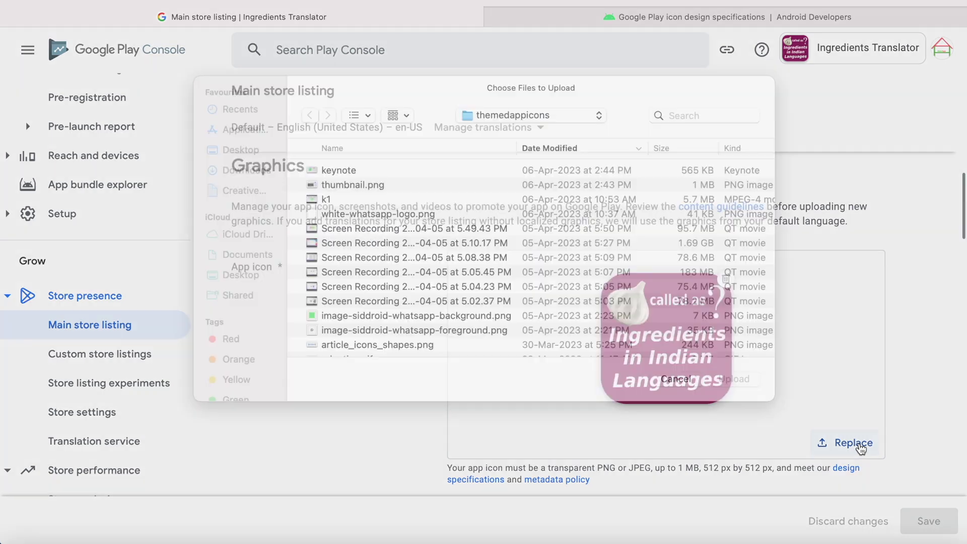
pyautogui.click(240, 169)
pyautogui.click(369, 191)
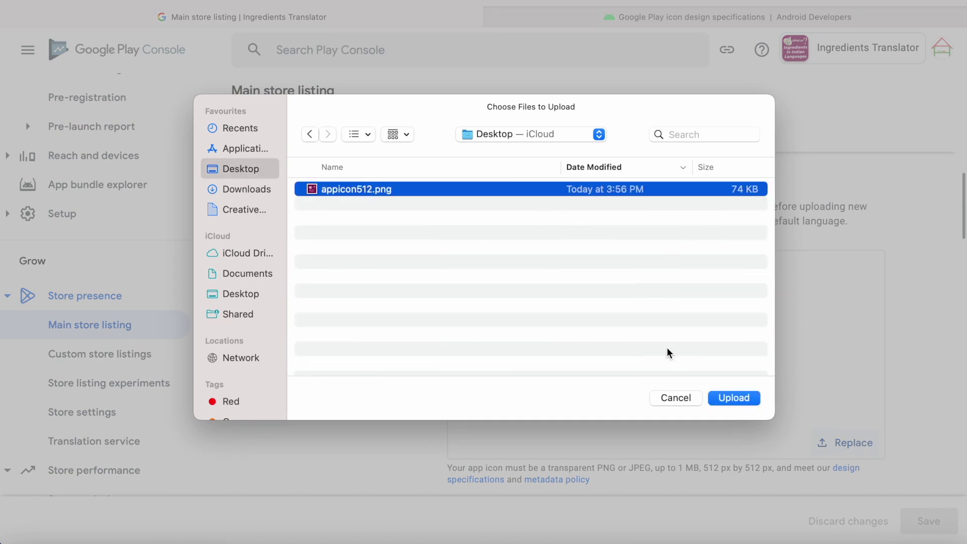
pyautogui.click(734, 398)
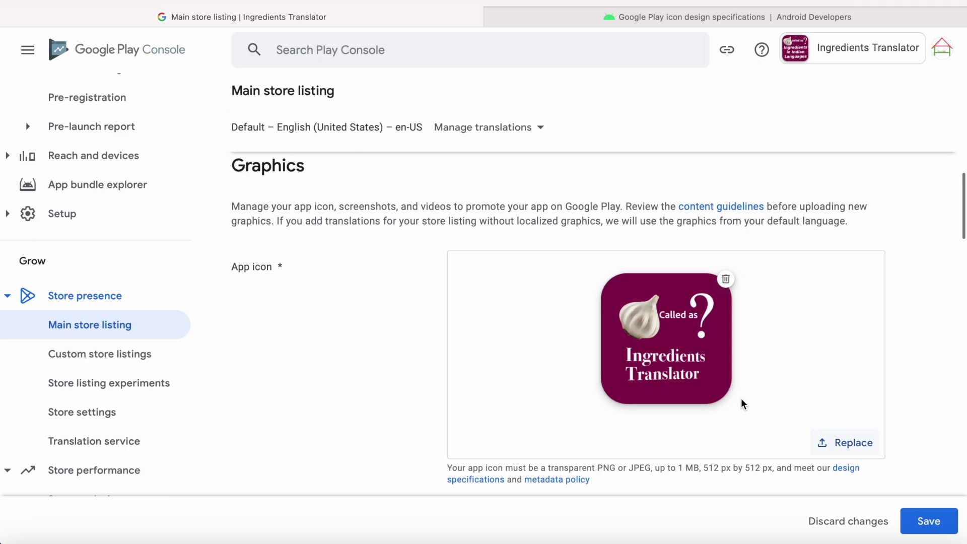
# Save the store listing, go to All apps, and search playstore in a new tab
pyautogui.click(929, 521)
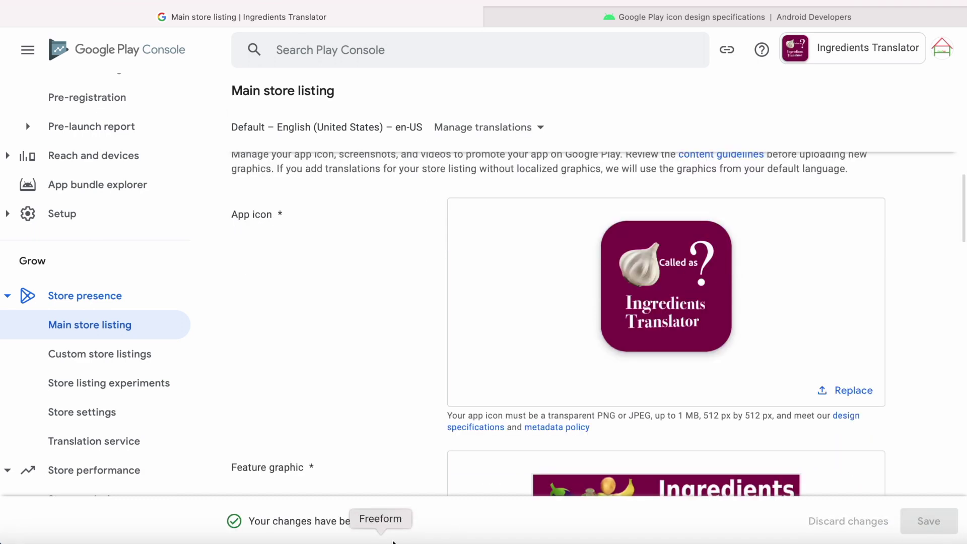
pyautogui.scroll(10, 333, 423)
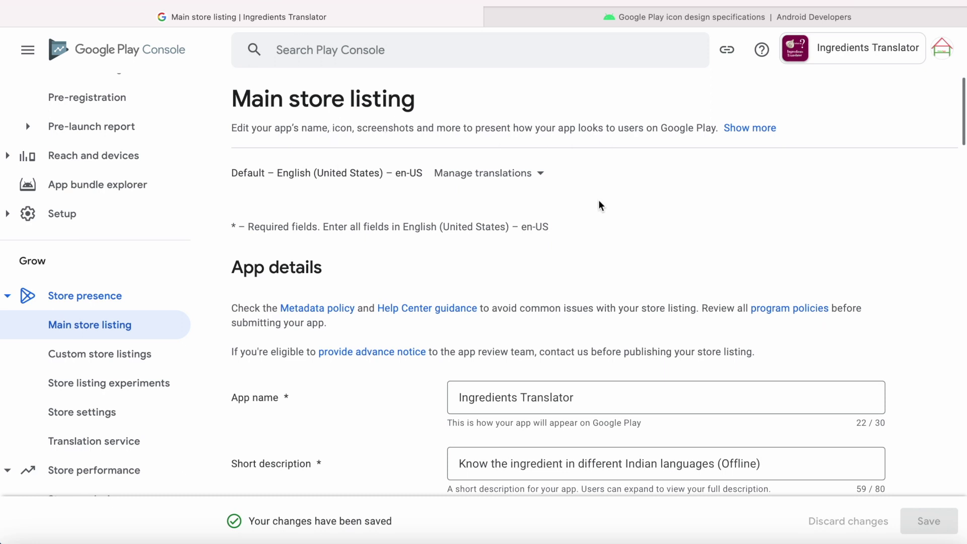
pyautogui.scroll(5, 175, 171)
pyautogui.click(67, 91)
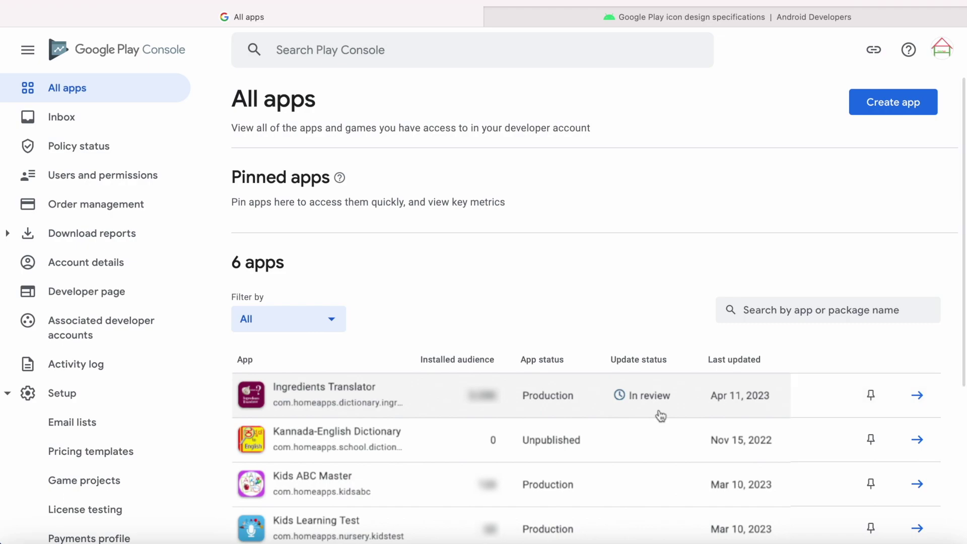
pyautogui.press('super+t')
pyautogui.write('playstore')
pyautogui.press('Return')
# Search Google Play for 'ingredients translator app' and choose the suggestion
pyautogui.click(173, 222)
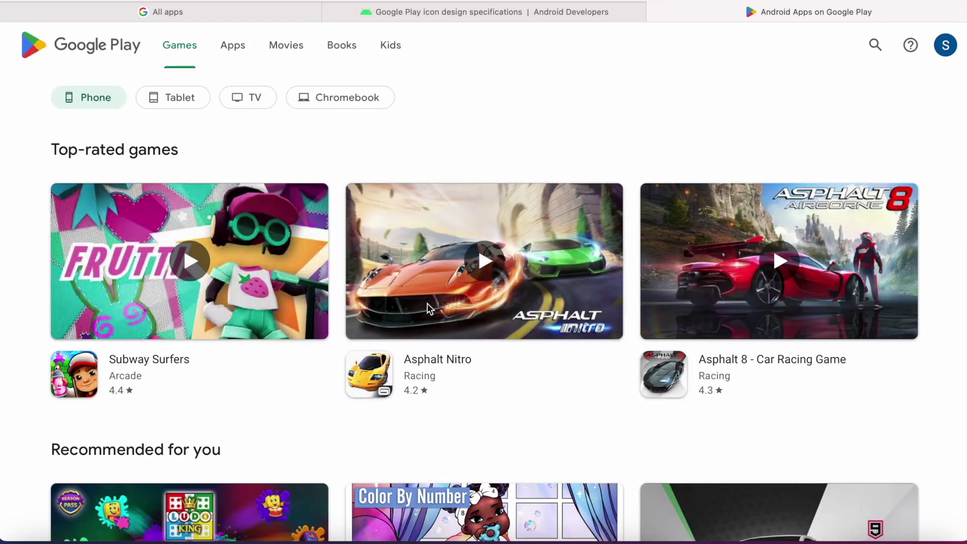
pyautogui.click(874, 44)
pyautogui.write('ingredie')
pyautogui.click(298, 111)
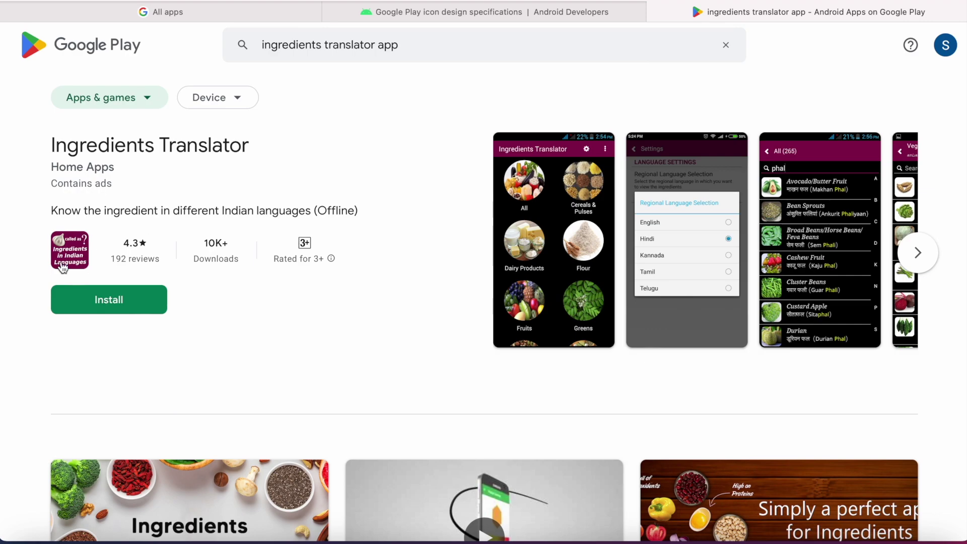
# View the Ingredients Translator page showing the maroon icon and highlight the icon-spec warning
pyautogui.click(147, 140)
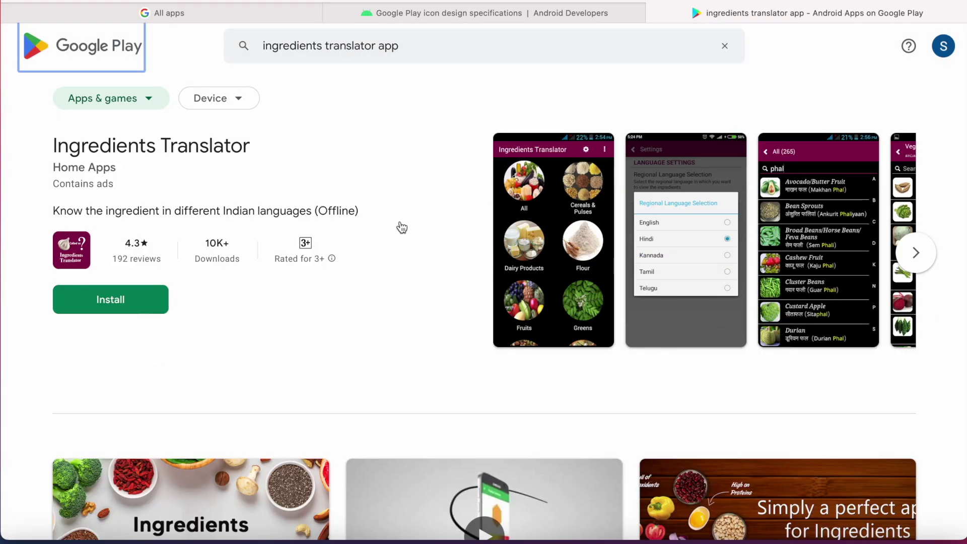
pyautogui.click(106, 269)
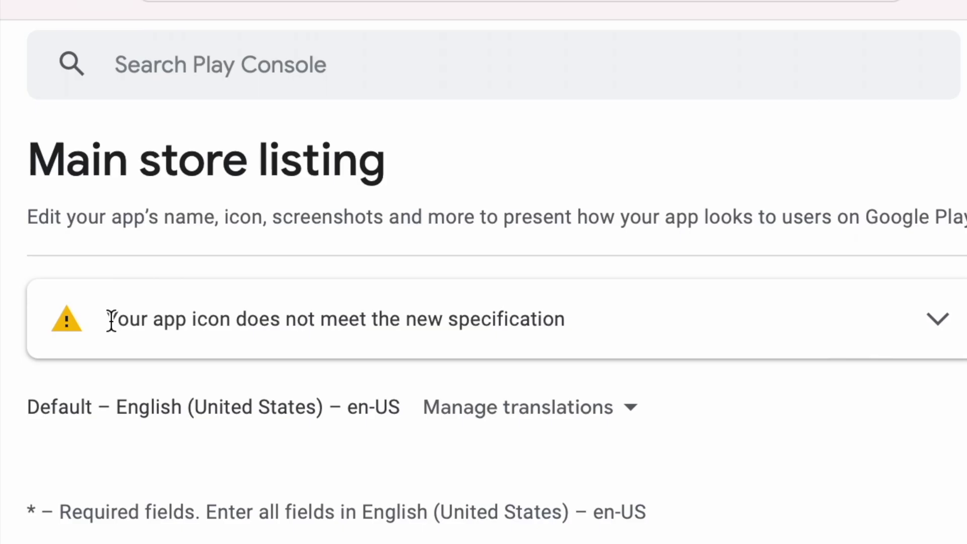
pyautogui.moveTo(110, 320); pyautogui.dragTo(585, 316)
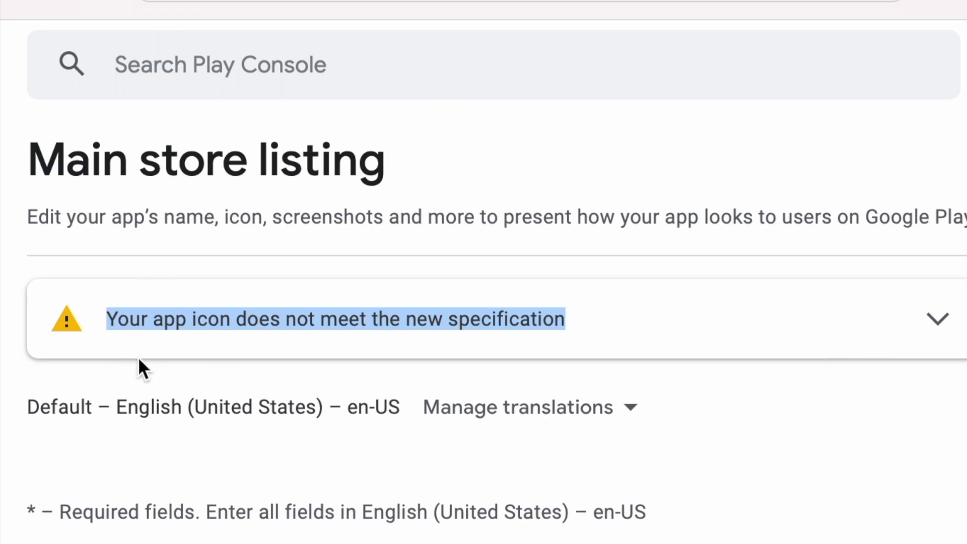
pyautogui.click(906, 453)
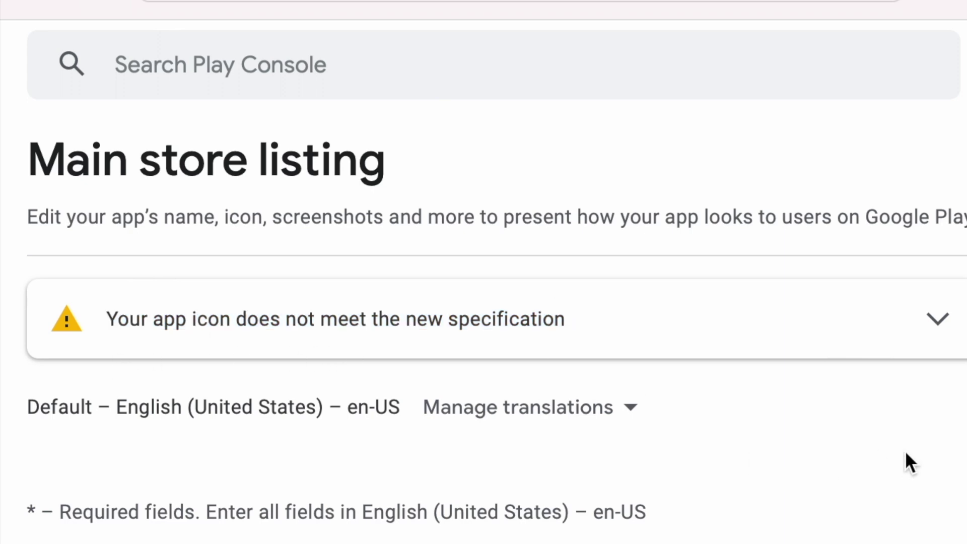